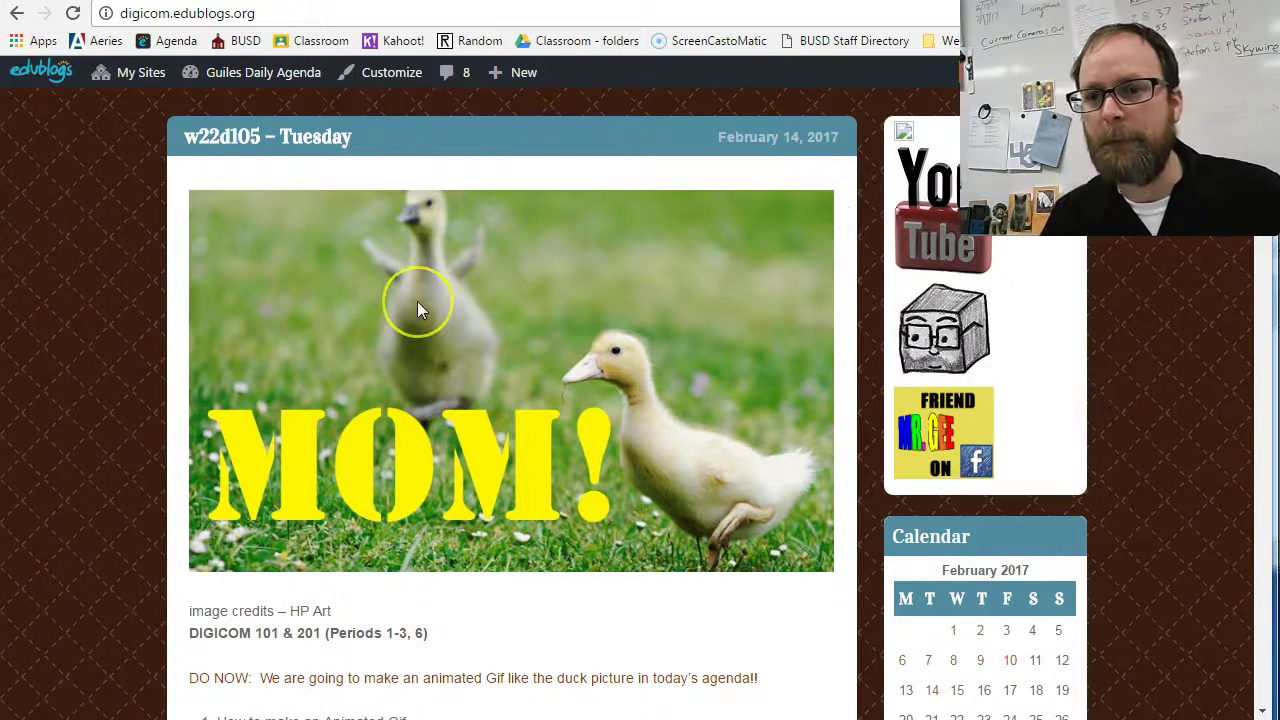
# Switch to paint.net, save the visible duck2 layer as flattened JPEG duck1.jpg on the Desktop, replacing the existing file, and undo the flattening.
pyautogui.hotkey('alt', 'Tab')
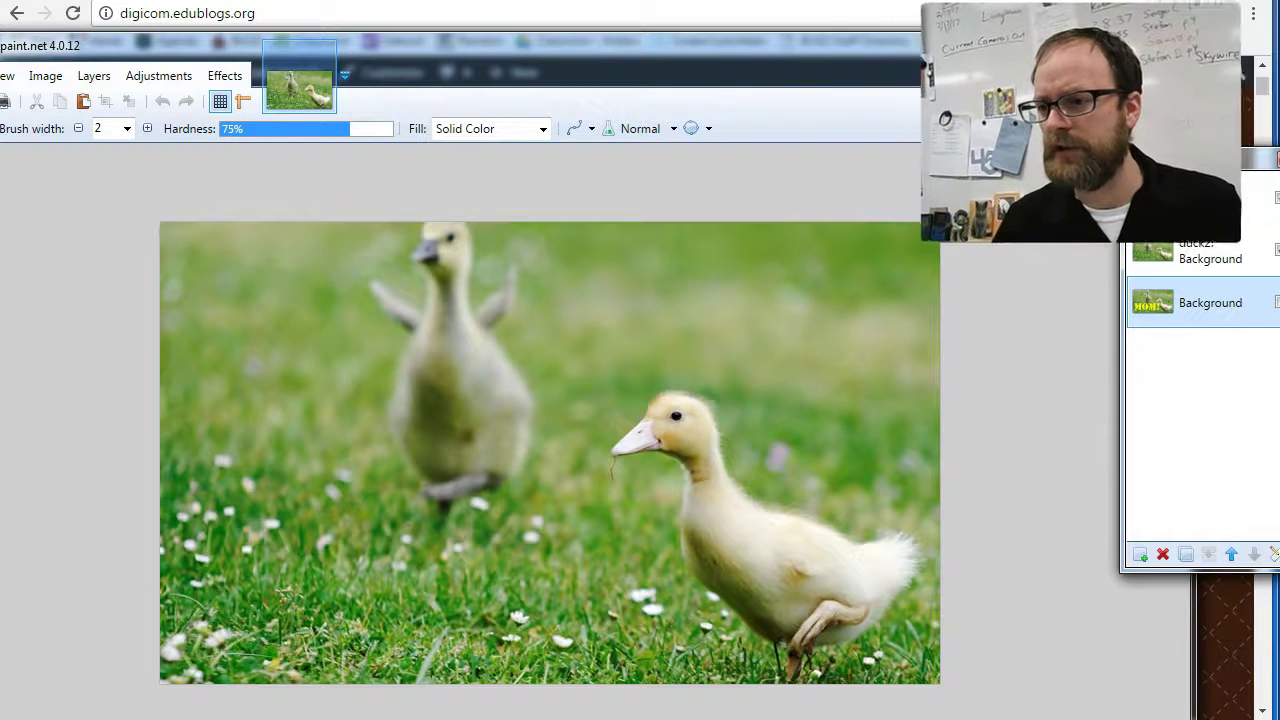
pyautogui.moveTo(1165, 160); pyautogui.dragTo(1025, 305)
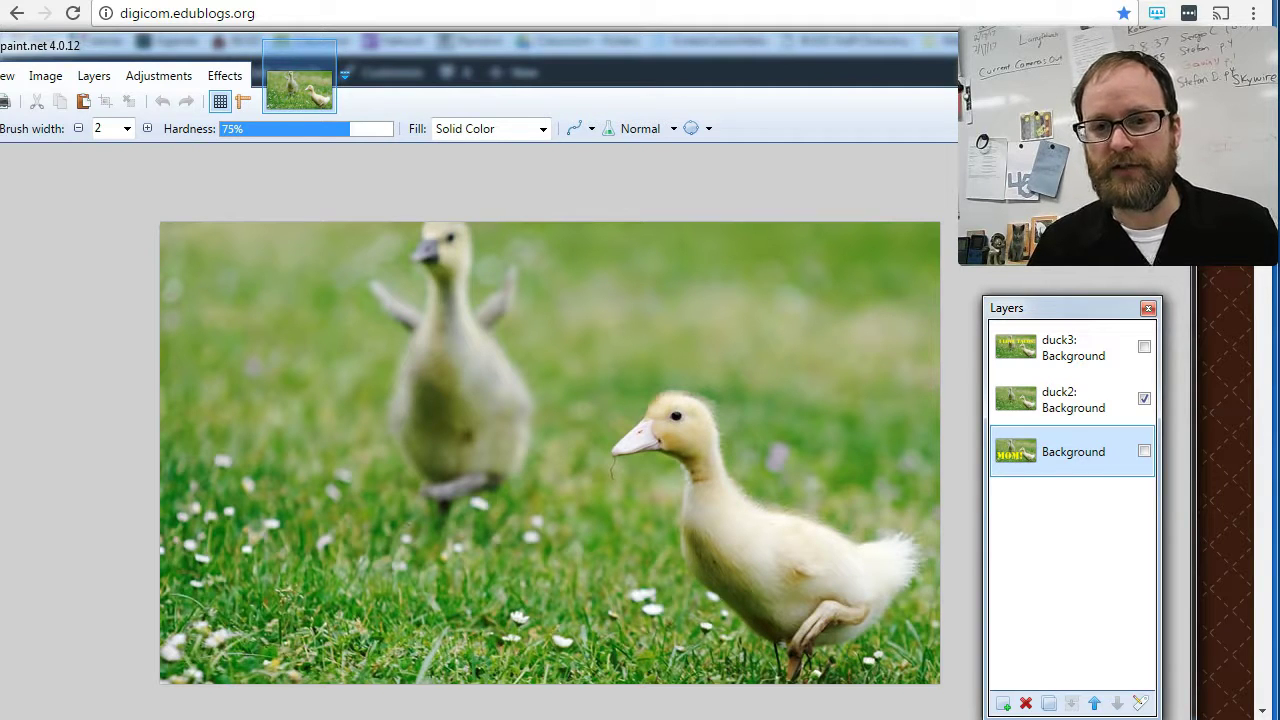
pyautogui.click(14, 240)
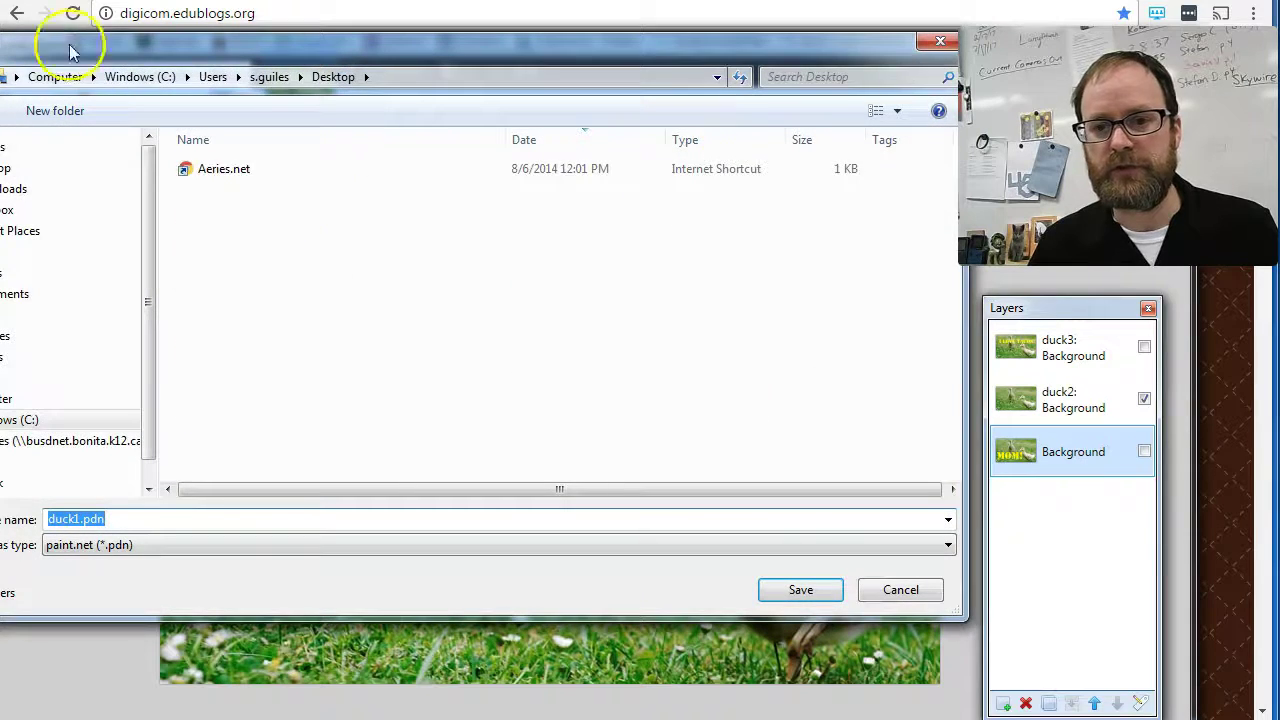
pyautogui.moveTo(575, 48); pyautogui.dragTo(701, 56)
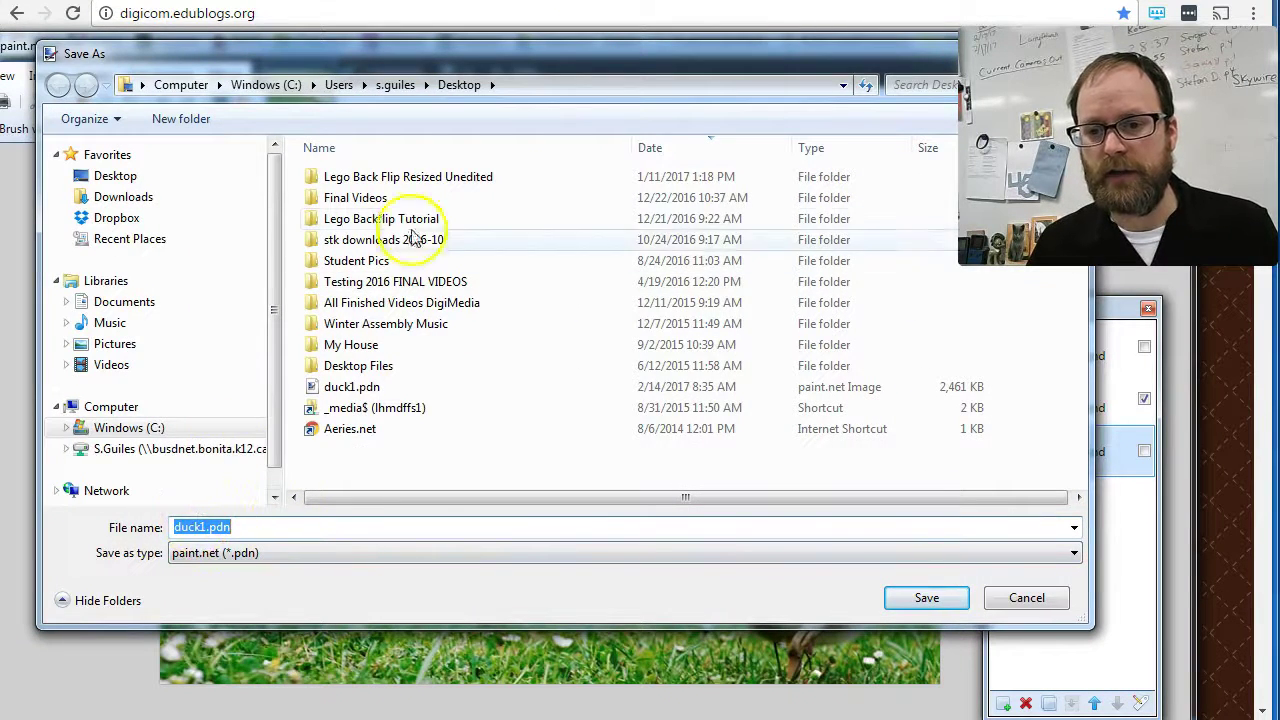
pyautogui.click(268, 553)
pyautogui.click(282, 617)
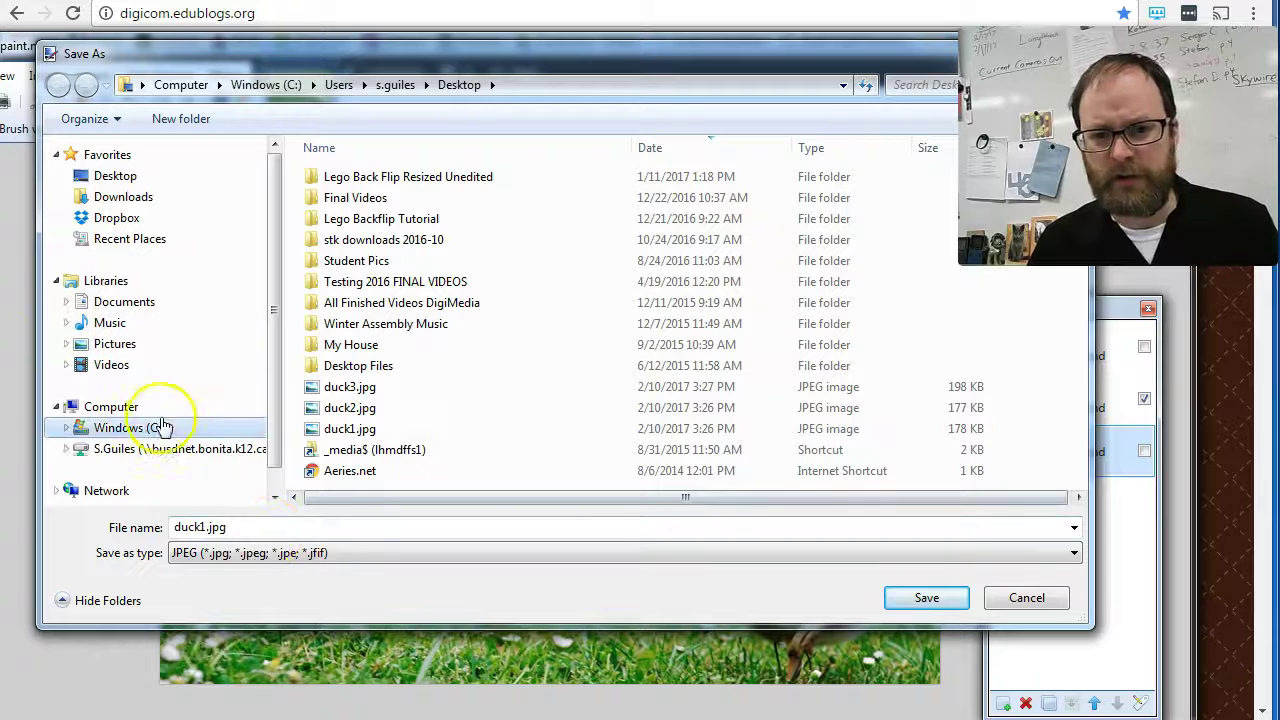
pyautogui.click(926, 600)
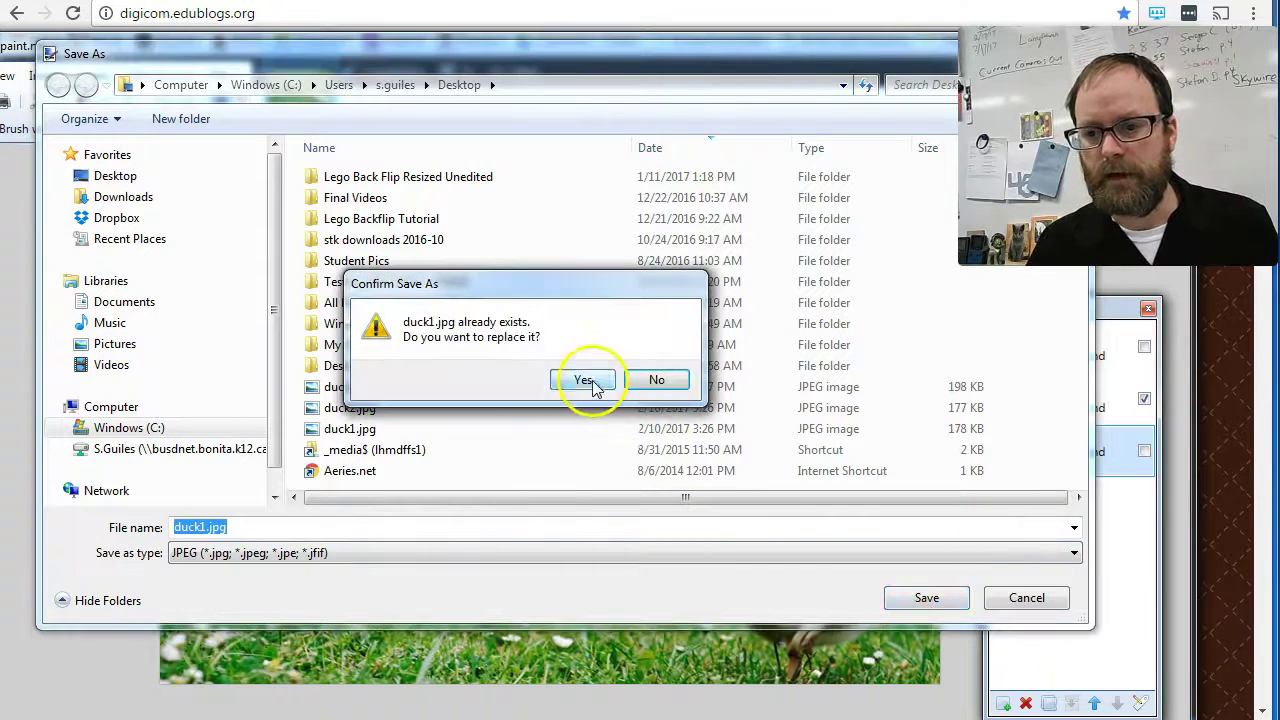
pyautogui.click(585, 378)
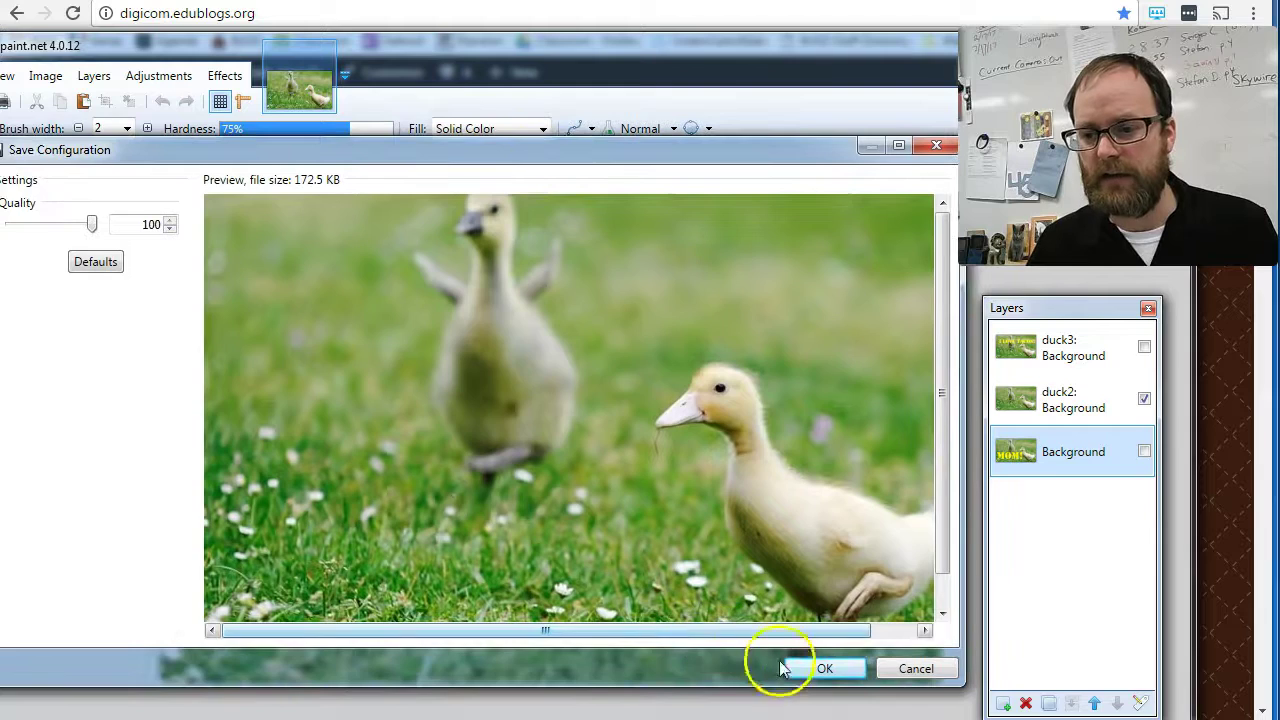
pyautogui.click(805, 678)
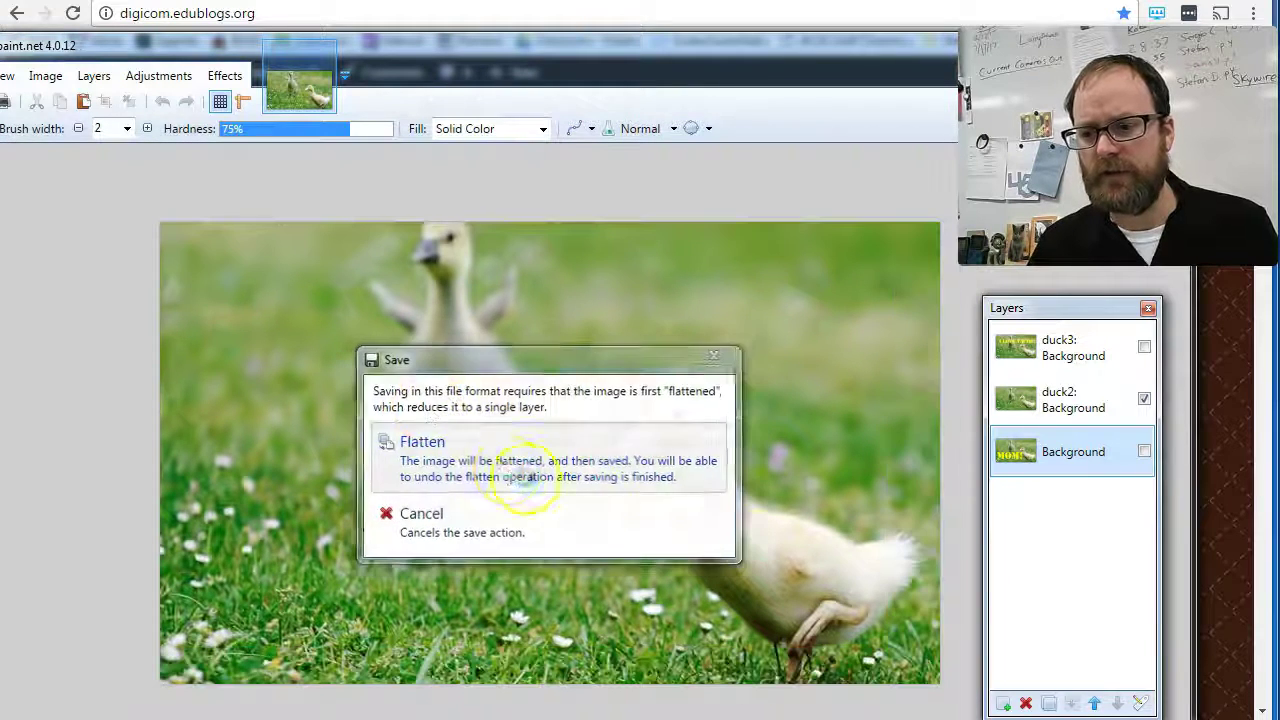
pyautogui.click(500, 471)
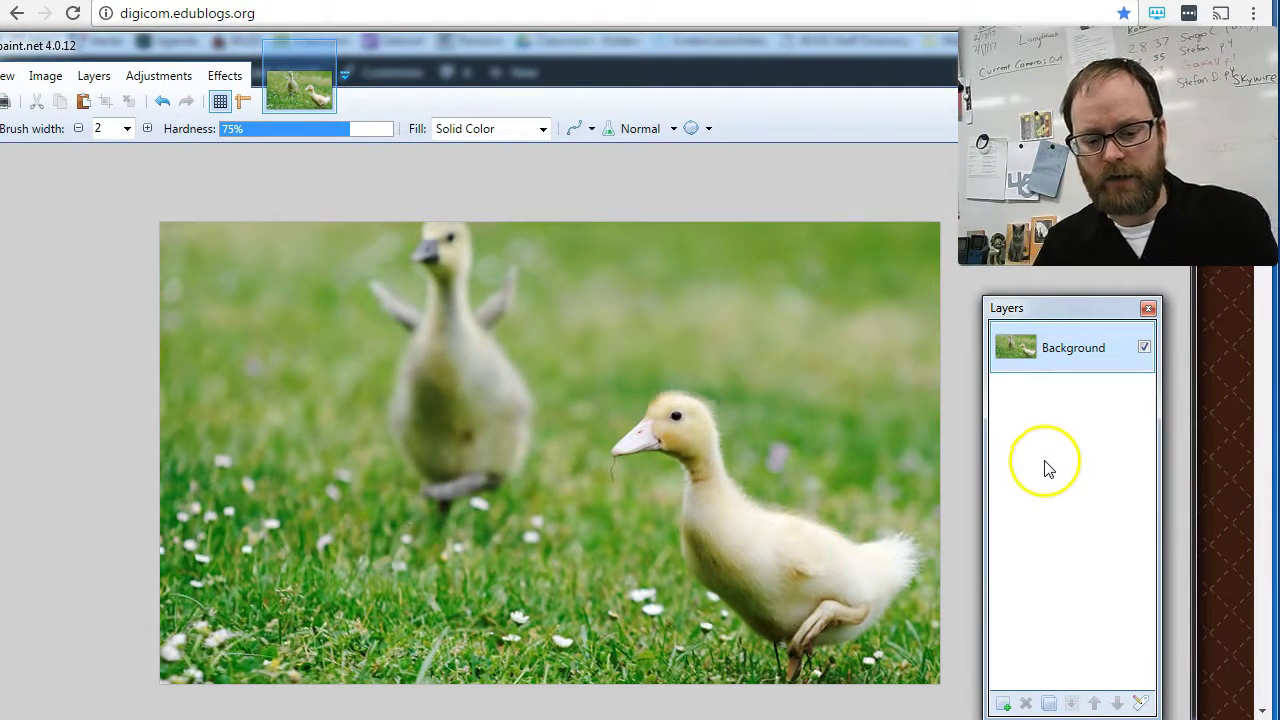
pyautogui.hotkey('ctrl', 'z')
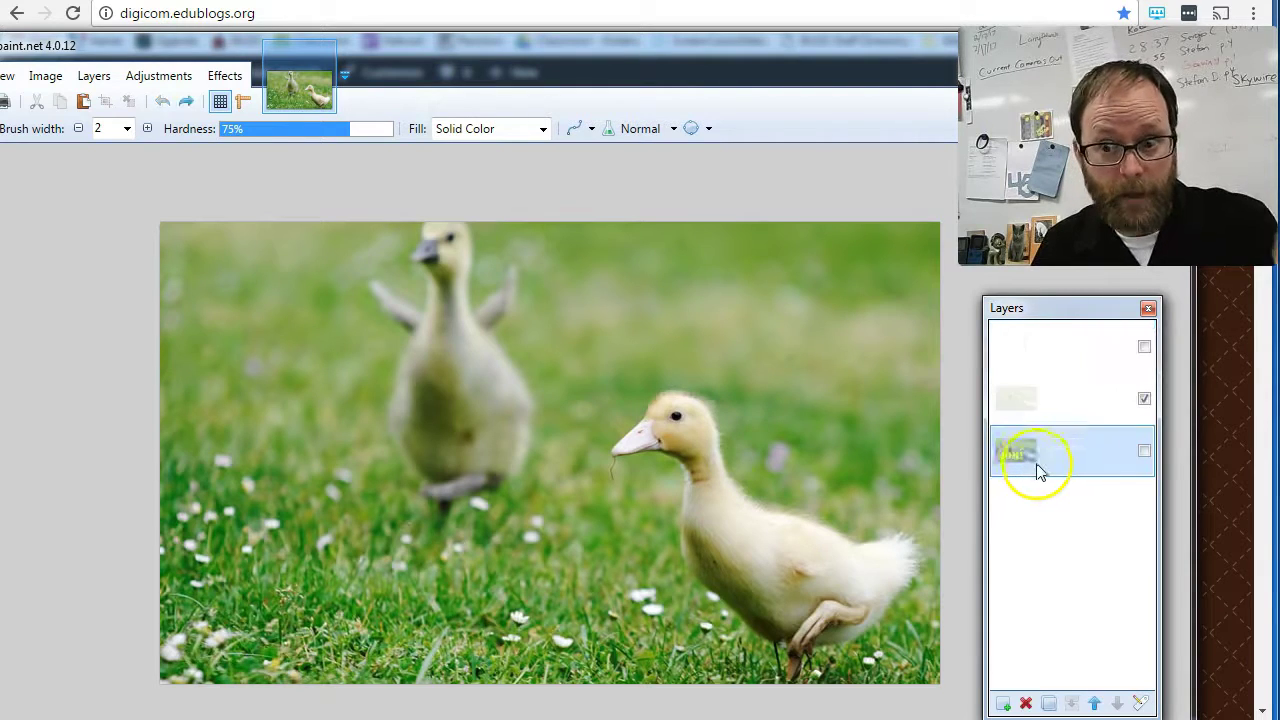
# Show the Background layer with the MOM! text and hide the duck2 layer.
pyautogui.doubleClick(94, 45)
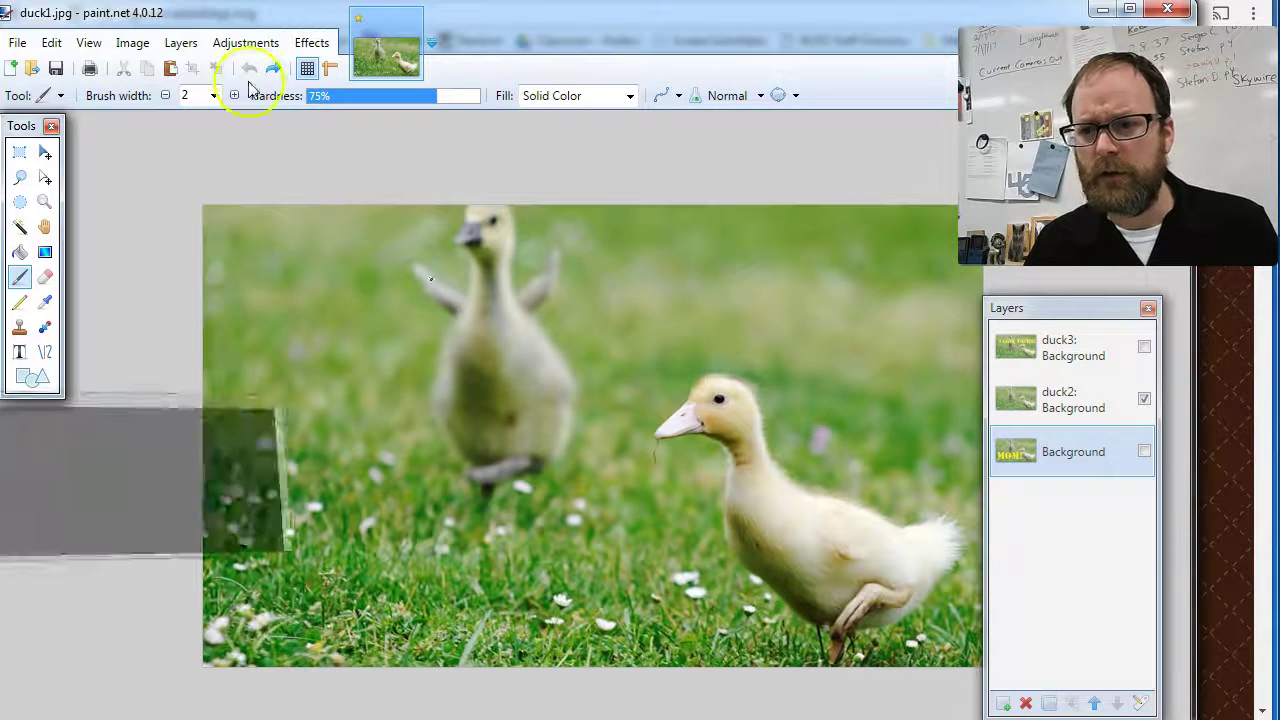
pyautogui.click(1145, 455)
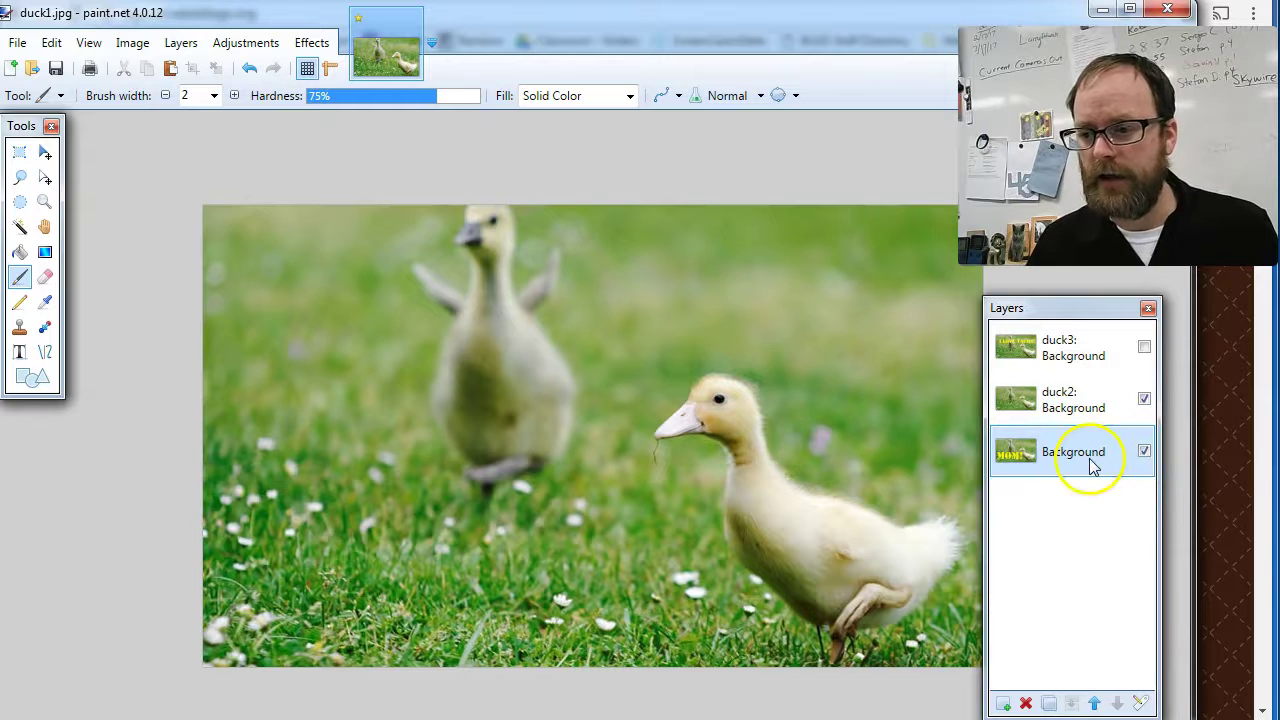
pyautogui.click(1144, 399)
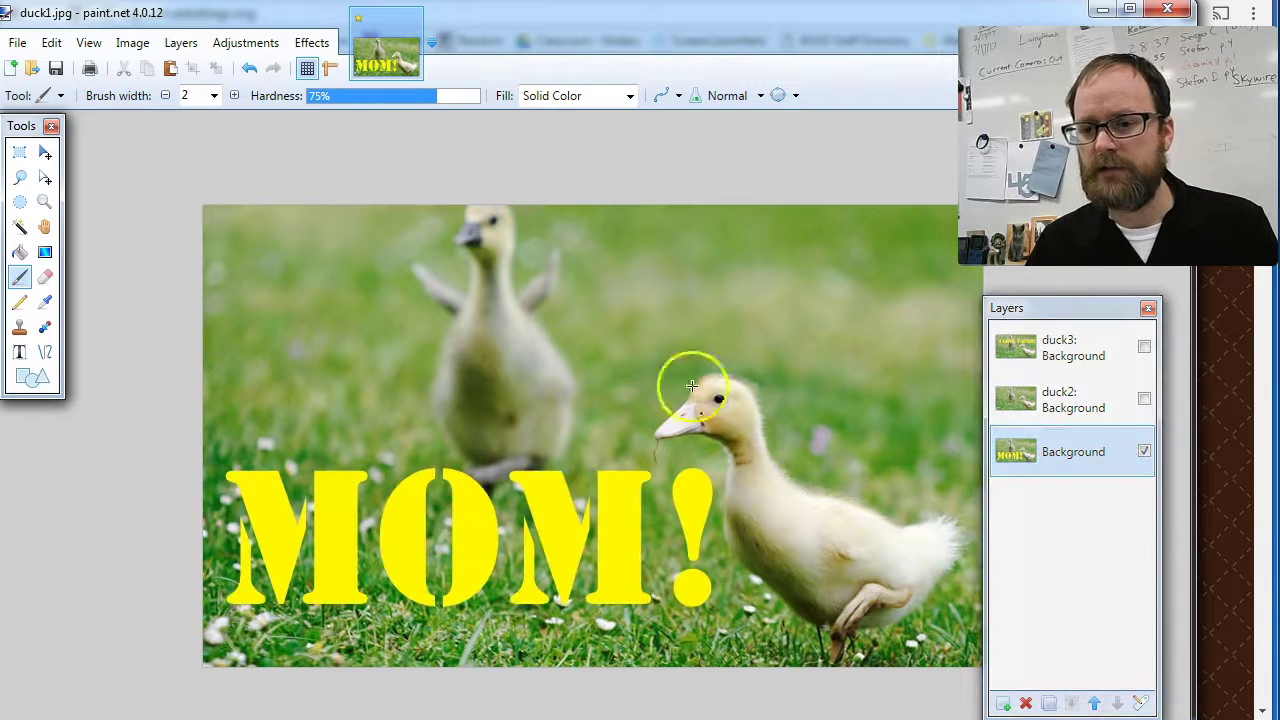
# Save the MOM! image as flattened JPEG duck2.jpg on the Desktop, replacing the existing file, and undo the flattening.
pyautogui.click(17, 43)
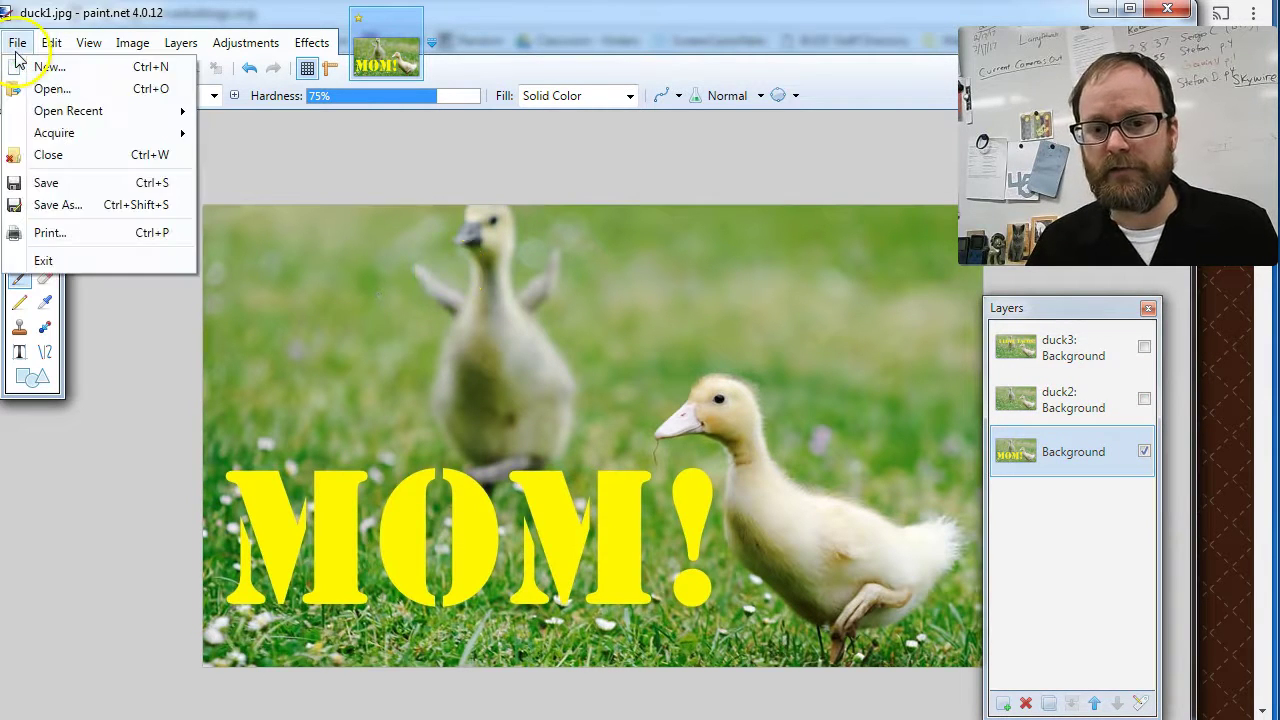
pyautogui.click(58, 205)
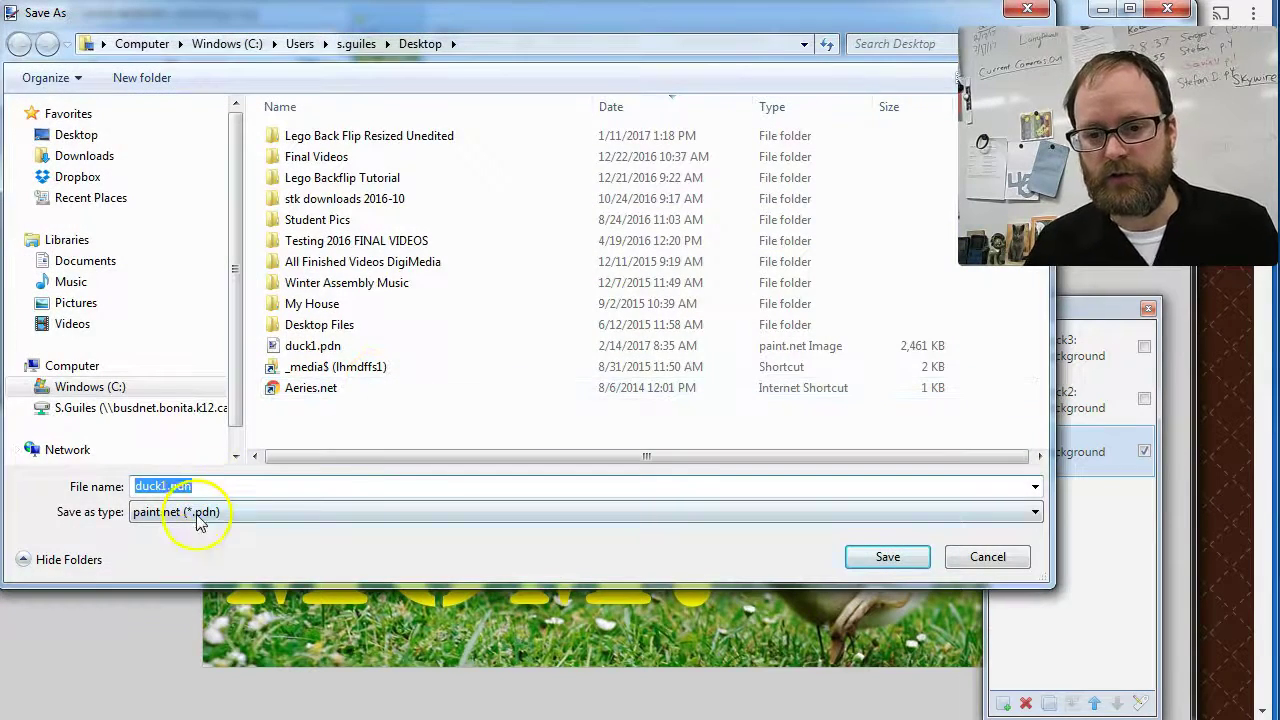
pyautogui.click(199, 521)
pyautogui.click(207, 574)
pyautogui.click(166, 486)
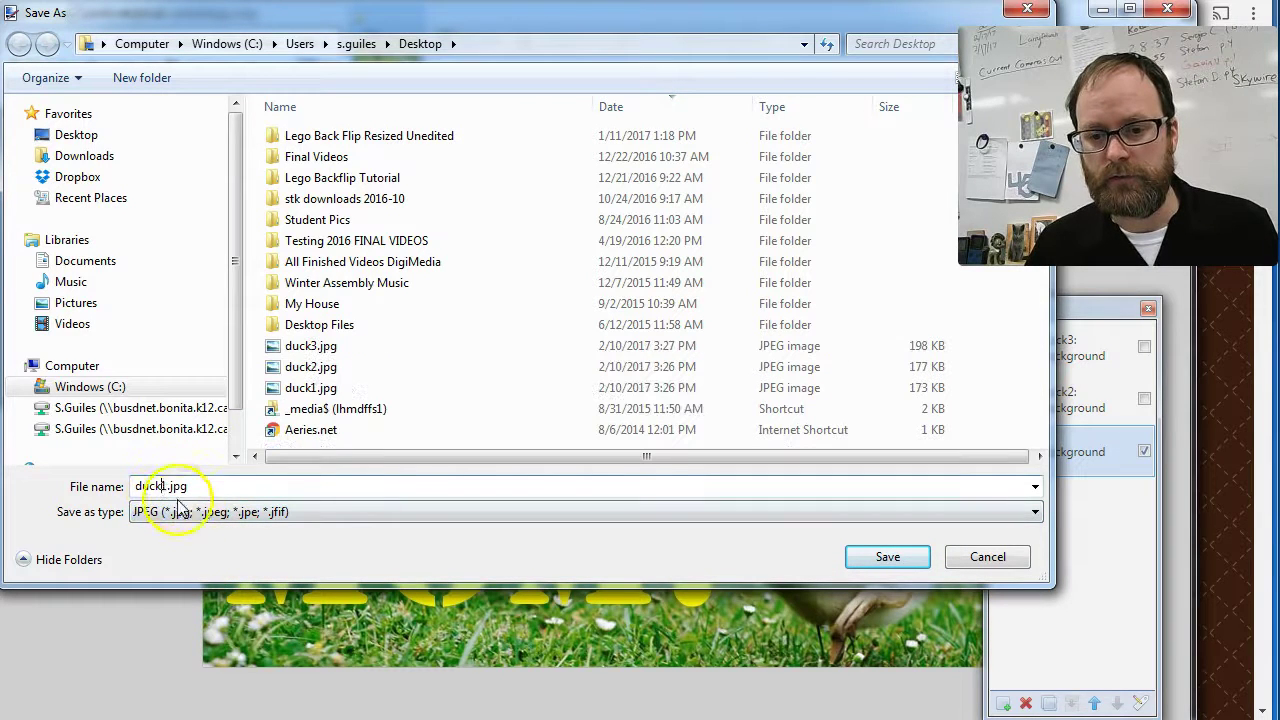
pyautogui.click(199, 514)
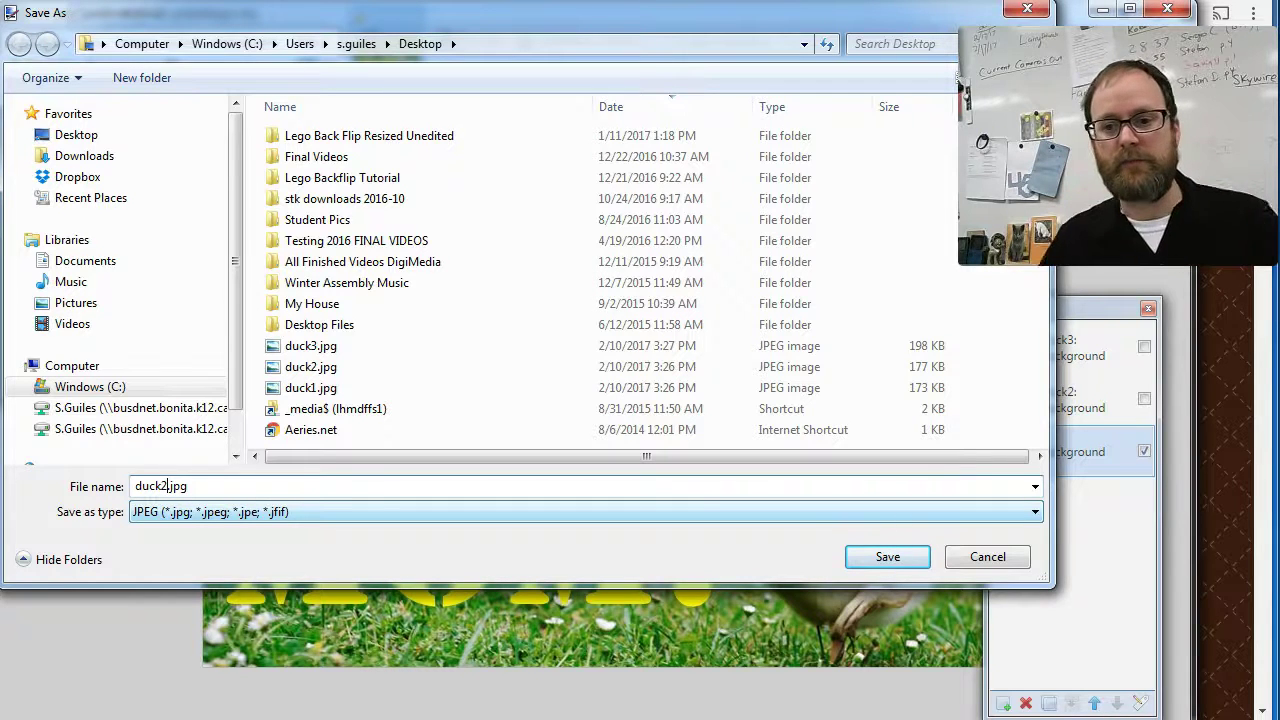
pyautogui.click(889, 564)
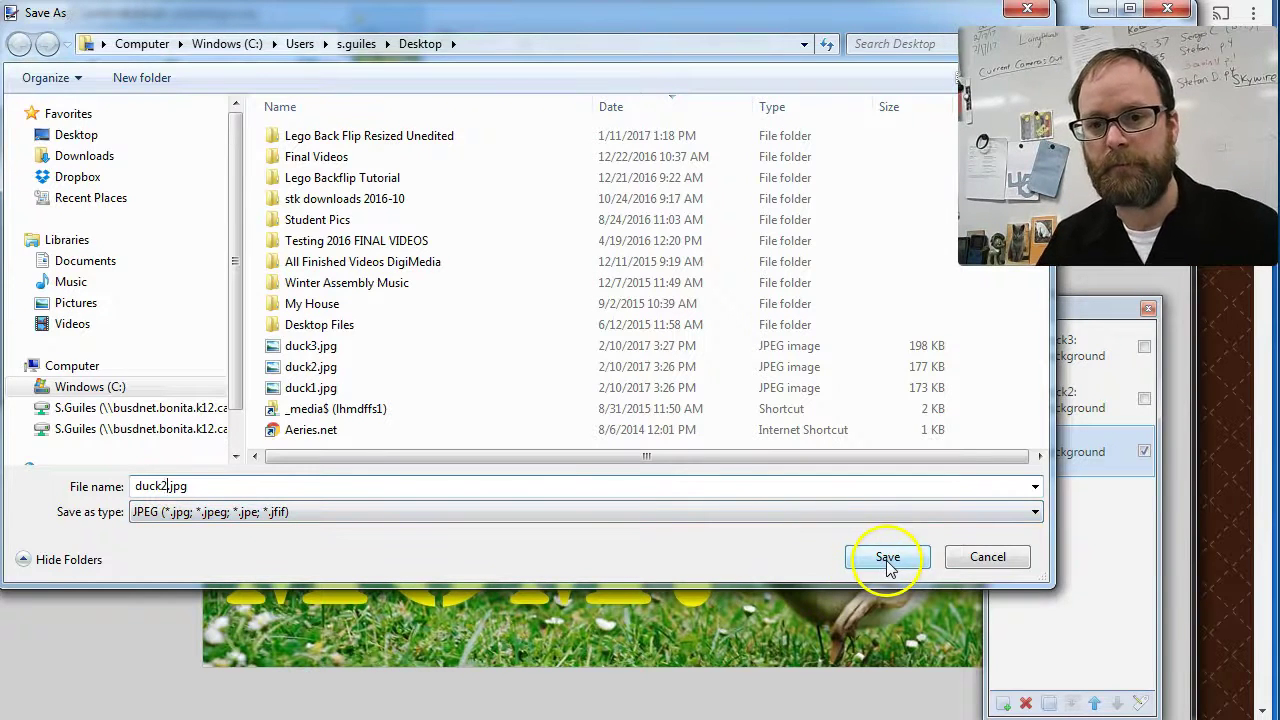
pyautogui.click(888, 560)
pyautogui.click(584, 381)
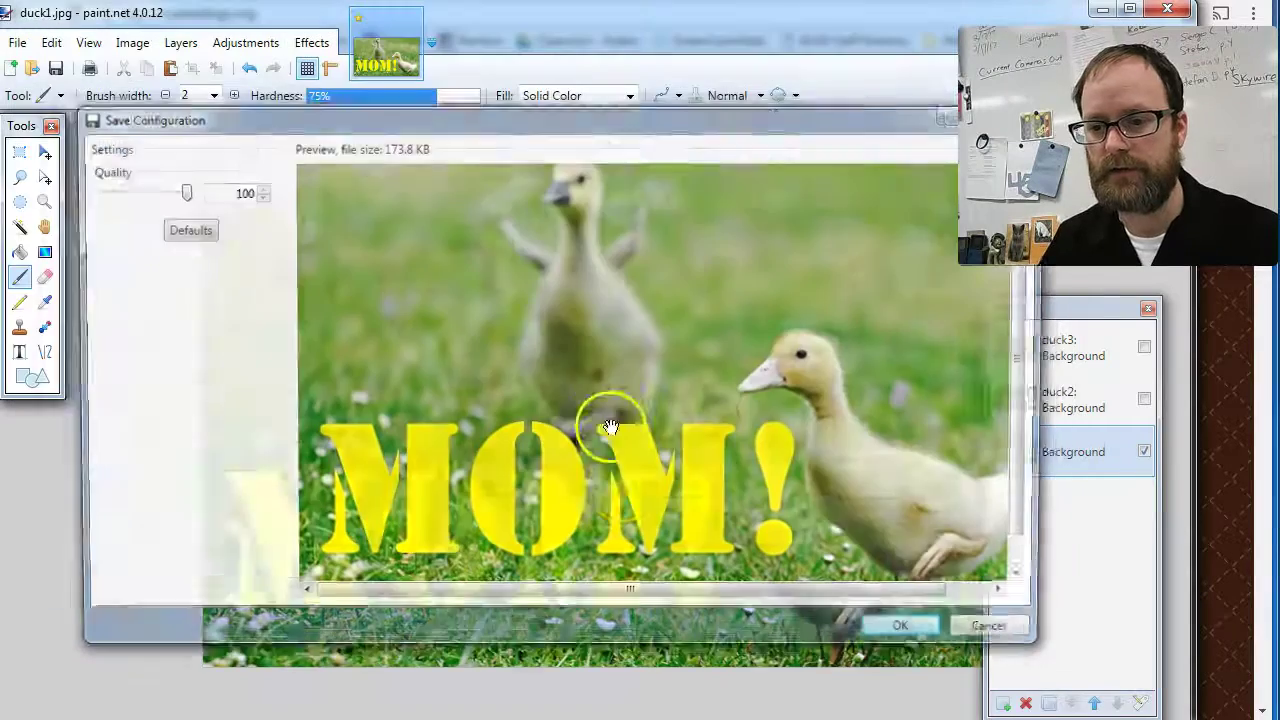
pyautogui.click(905, 632)
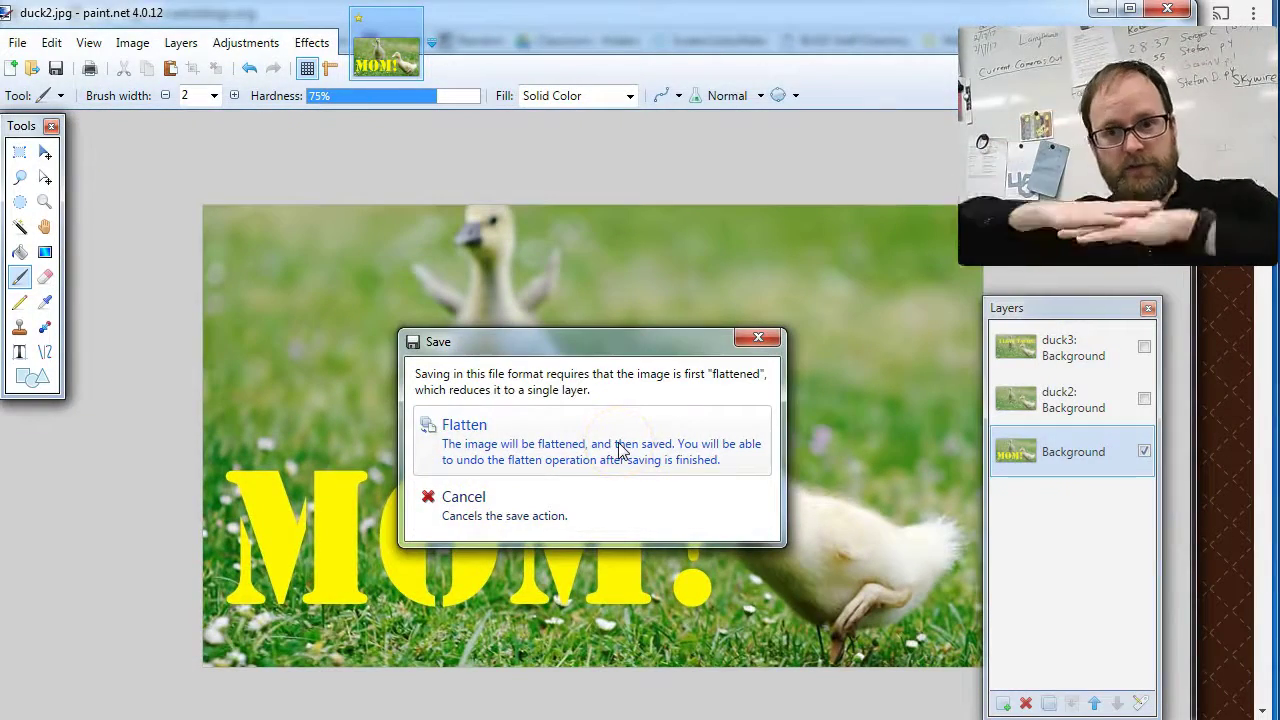
pyautogui.click(588, 432)
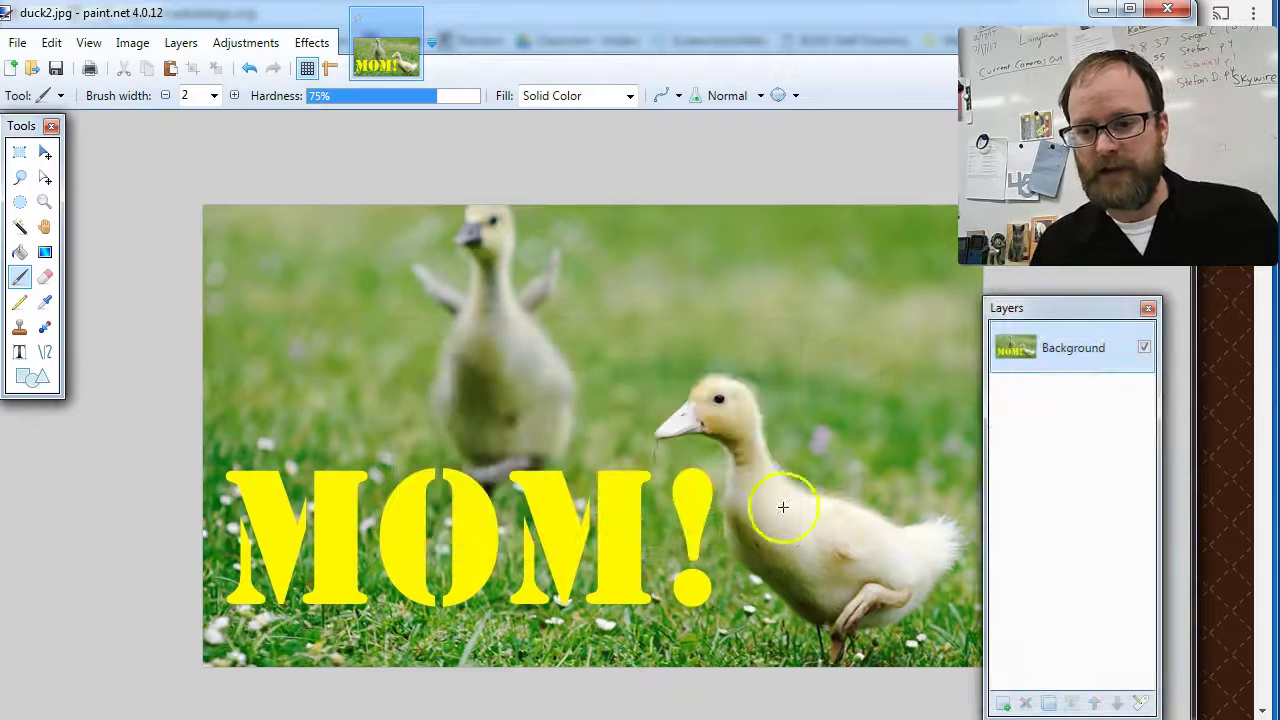
pyautogui.hotkey('ctrl', 'z')
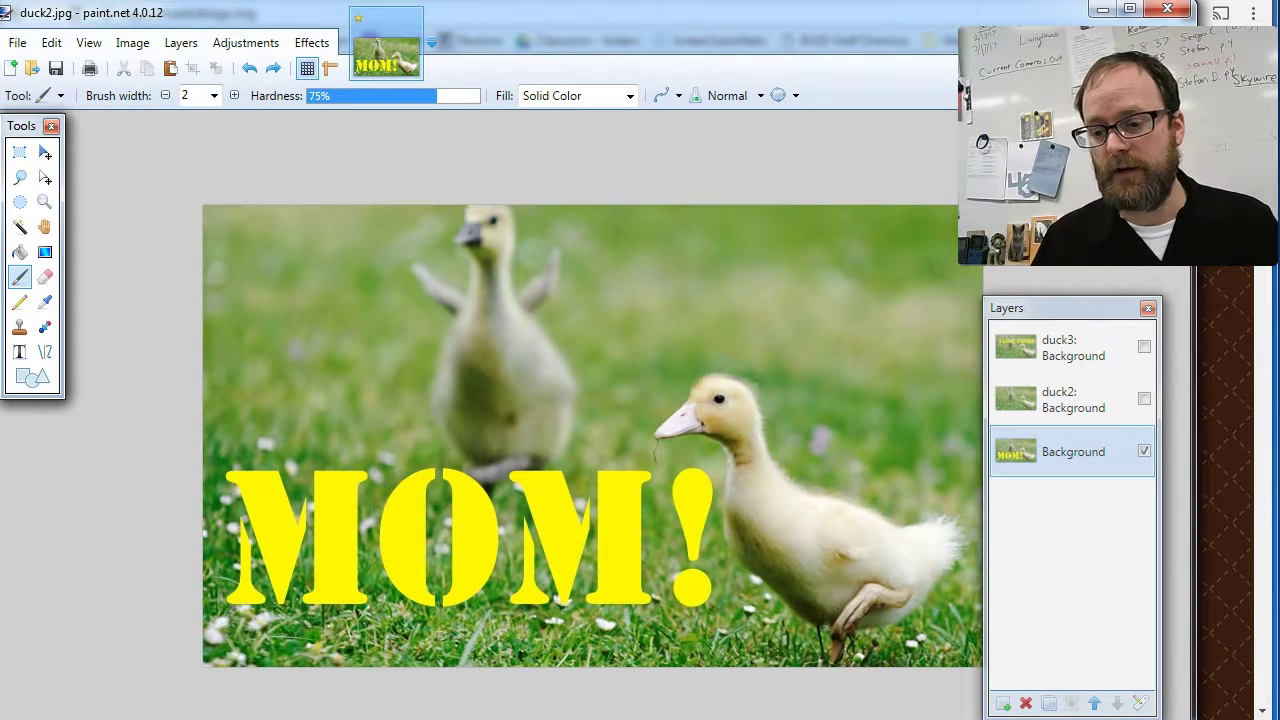
# Minimize paint.net to switch to Pivot Animator, and reposition and enlarge its window to fit the whole canvas.
pyautogui.moveTo(801, 719); pyautogui.dragTo(799, 711)
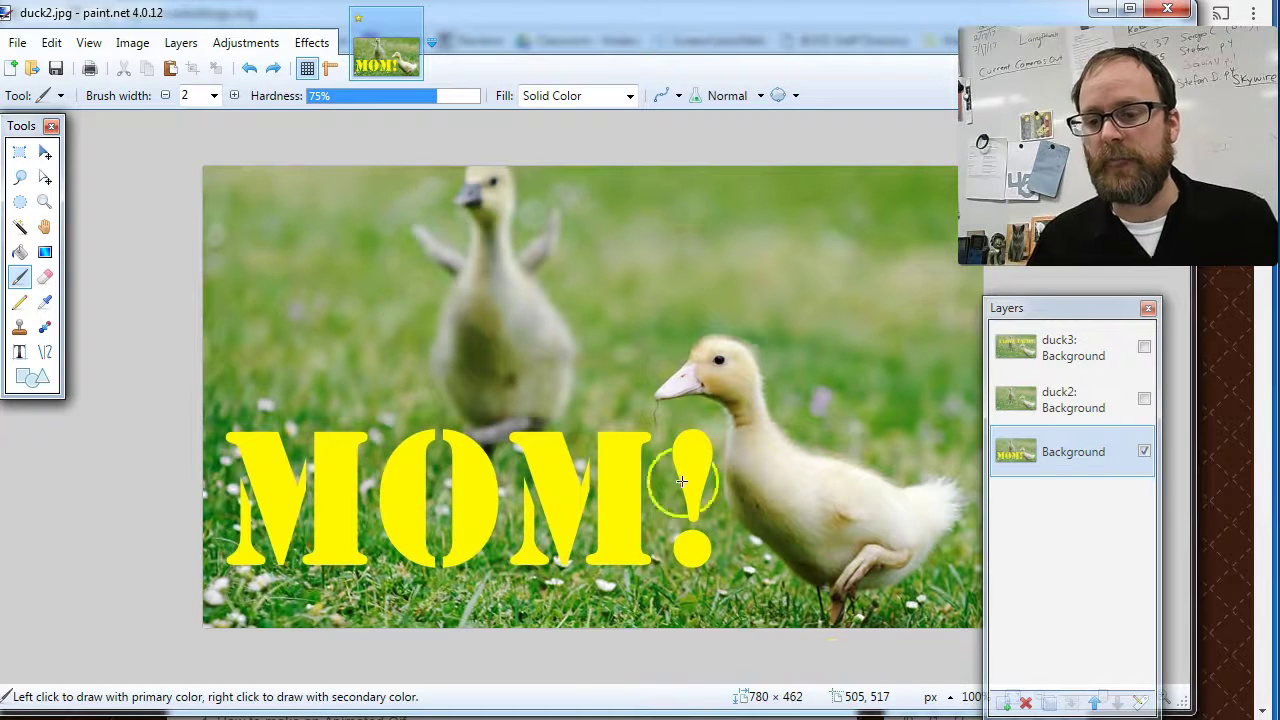
pyautogui.click(1102, 12)
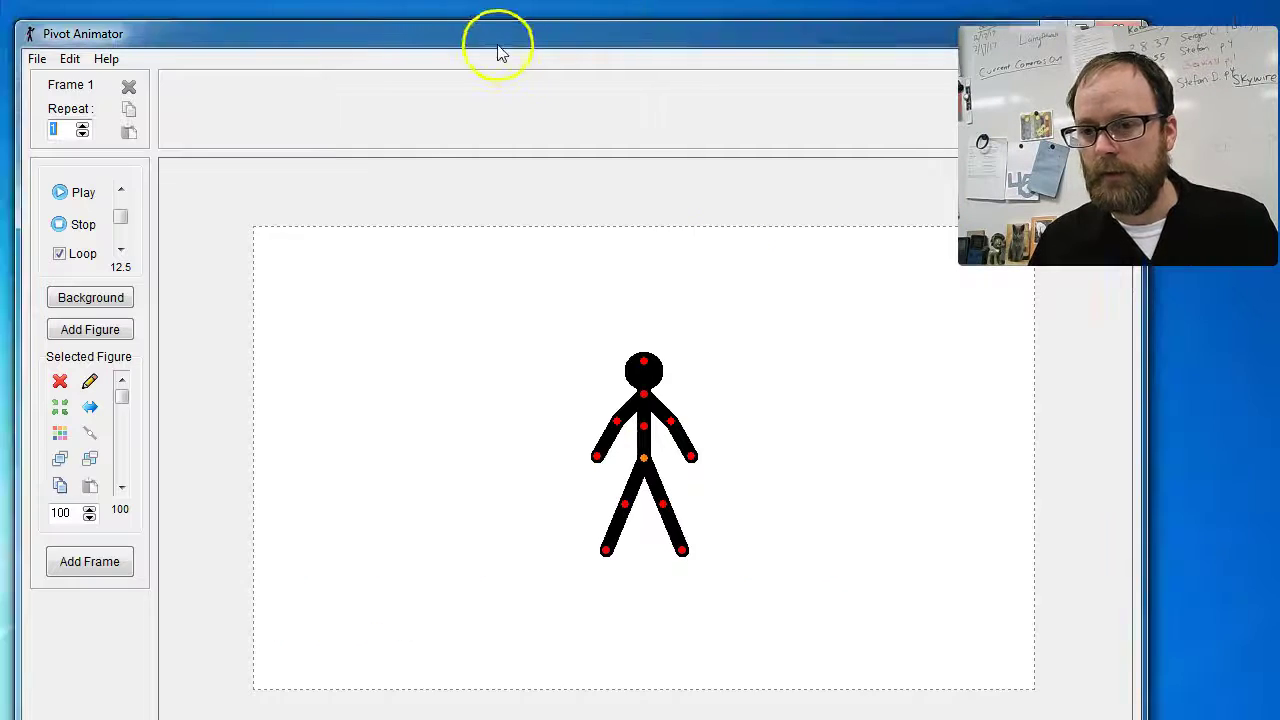
pyautogui.moveTo(372, 40); pyautogui.dragTo(365, 26)
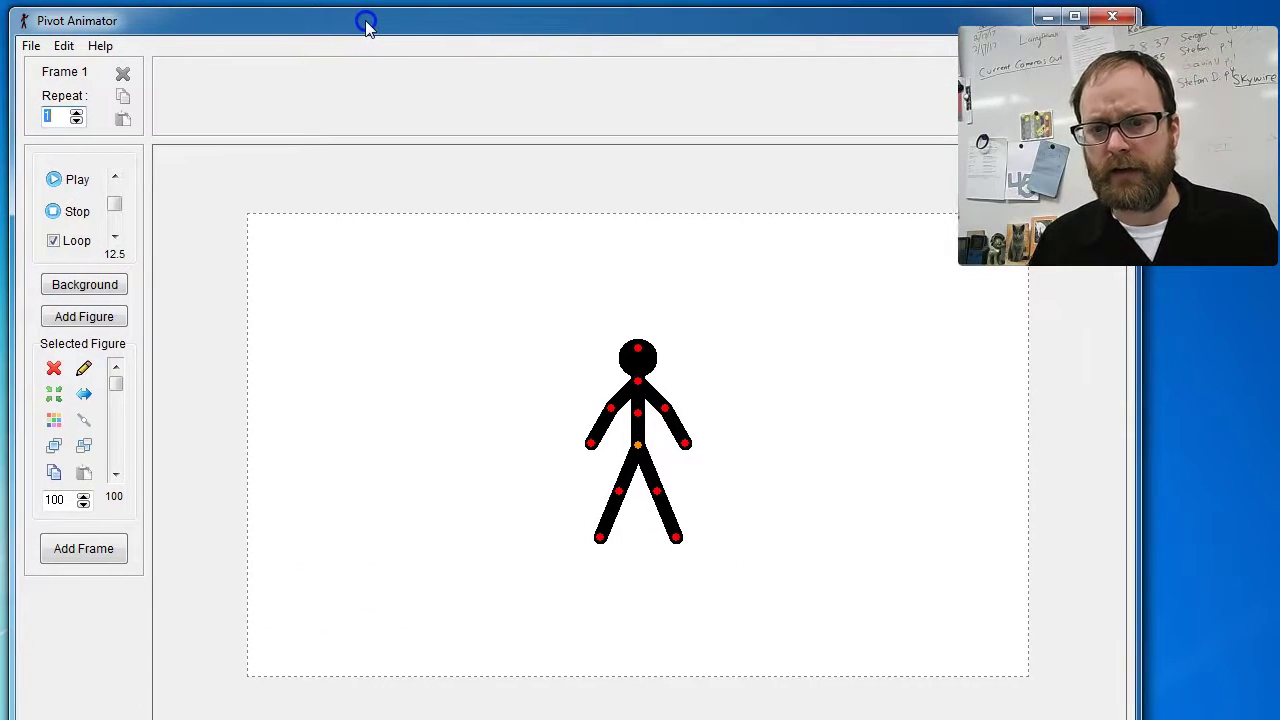
pyautogui.moveTo(1139, 719); pyautogui.dragTo(1143, 709)
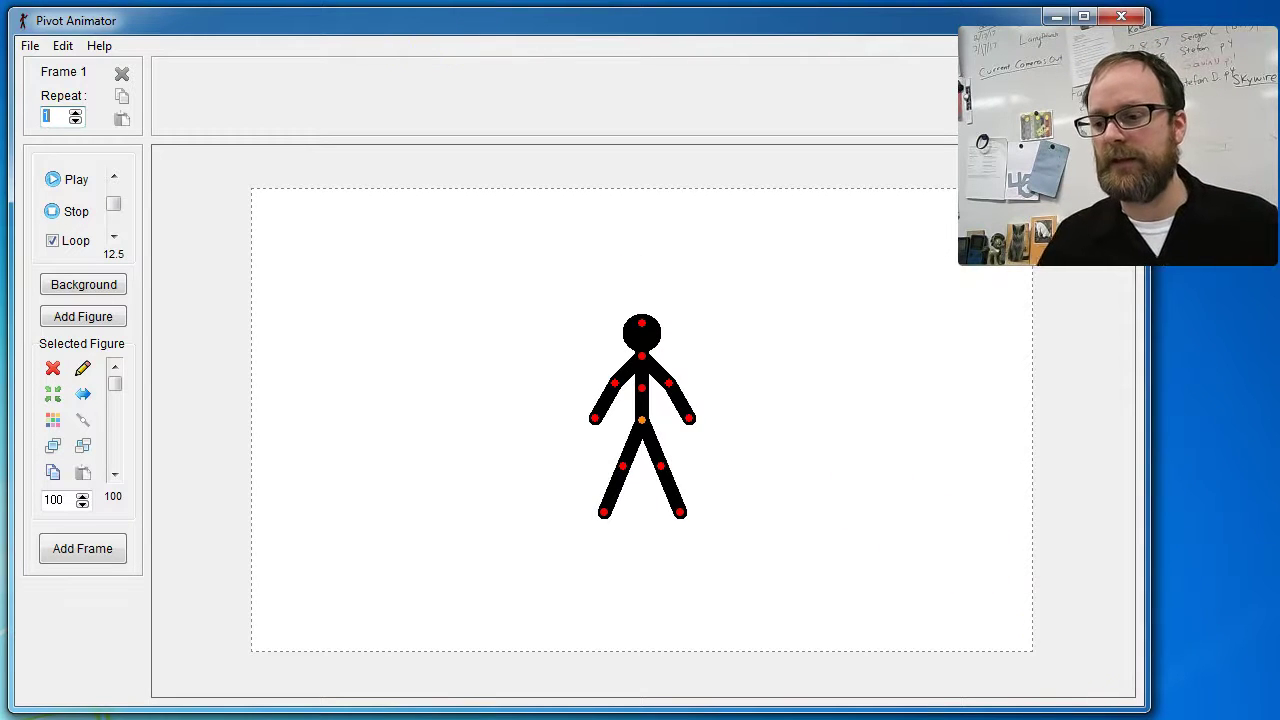
pyautogui.moveTo(1138, 708); pyautogui.dragTo(1226, 714)
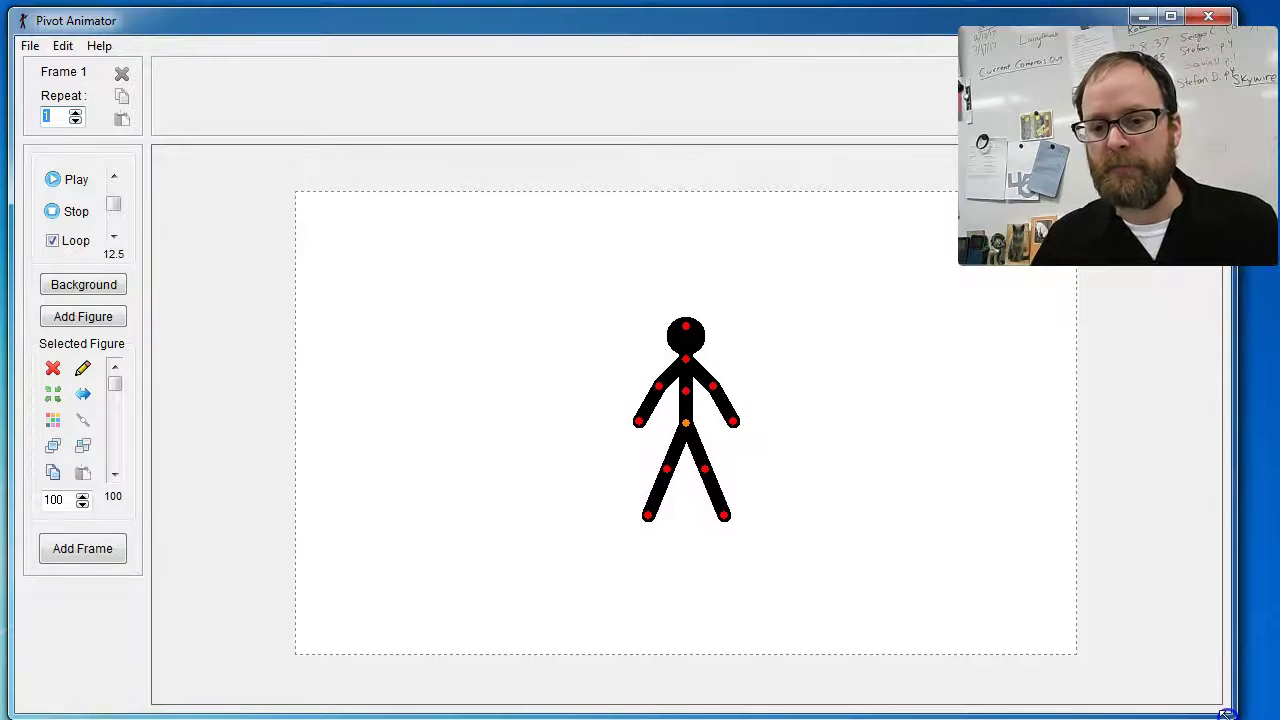
# Delete the default stick figure and load duck1.jpg from the Desktop as the background.
pyautogui.click(690, 432)
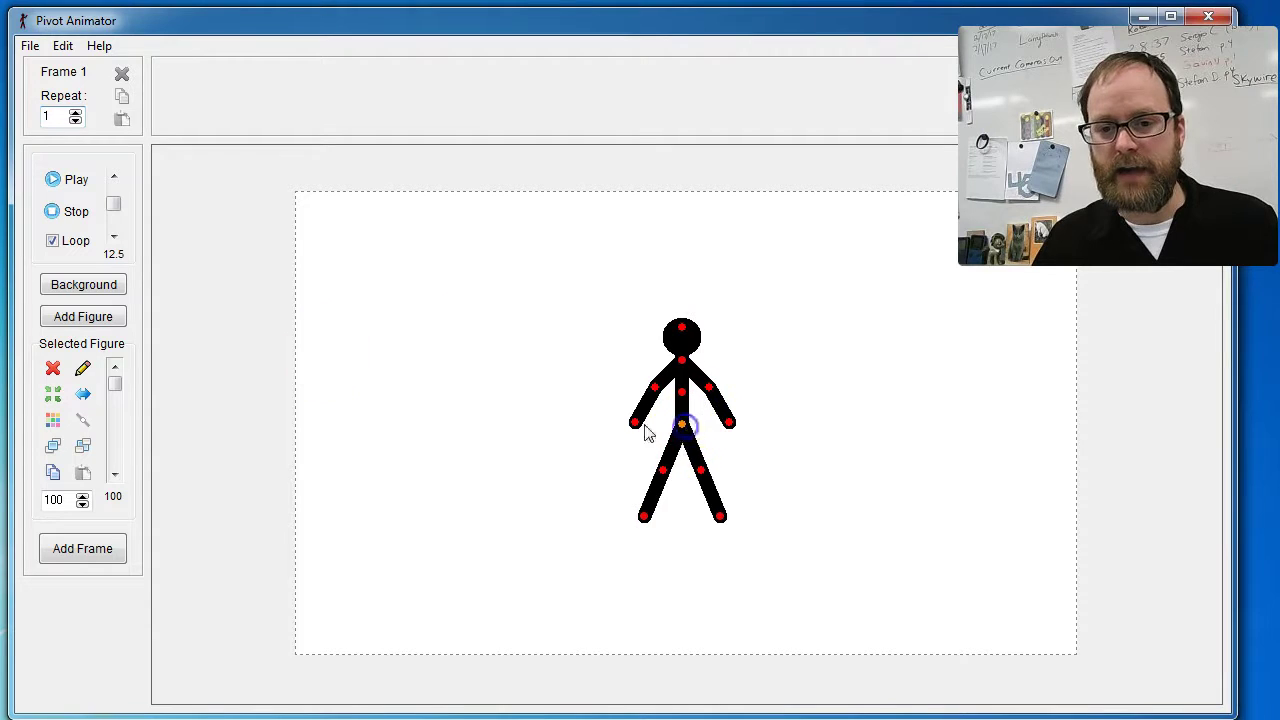
pyautogui.click(53, 368)
pyautogui.click(30, 46)
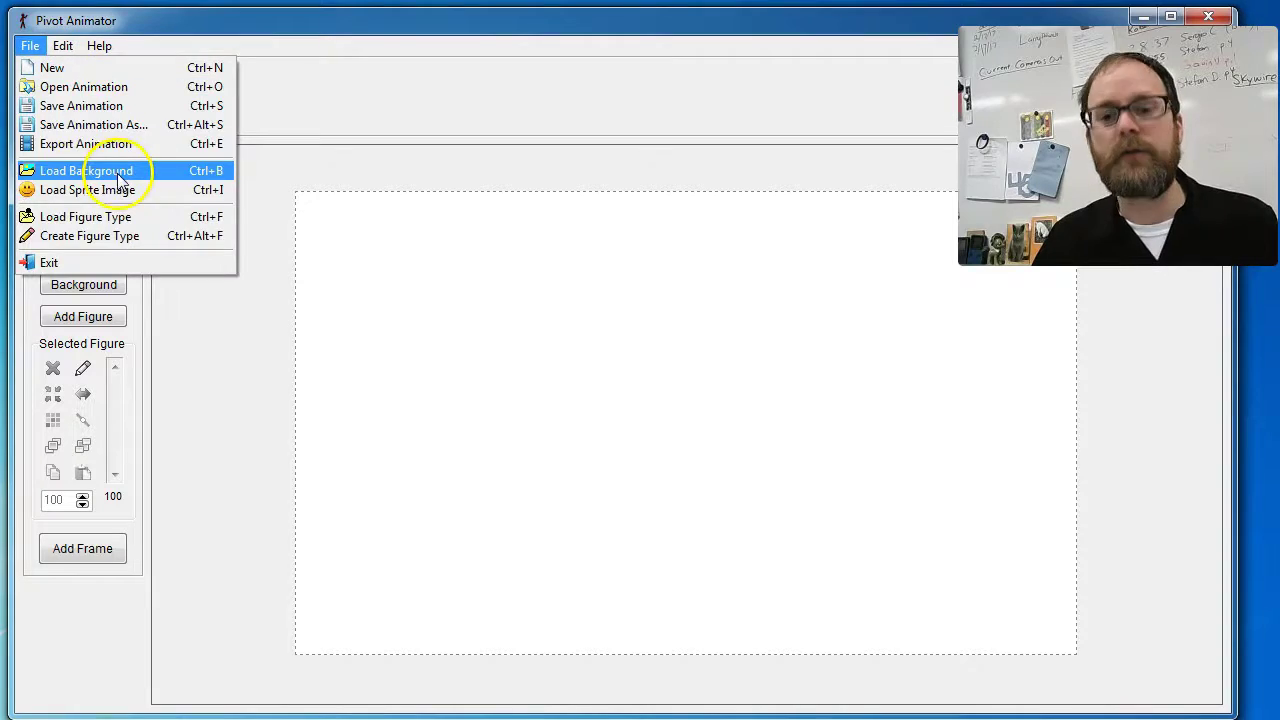
pyautogui.click(118, 178)
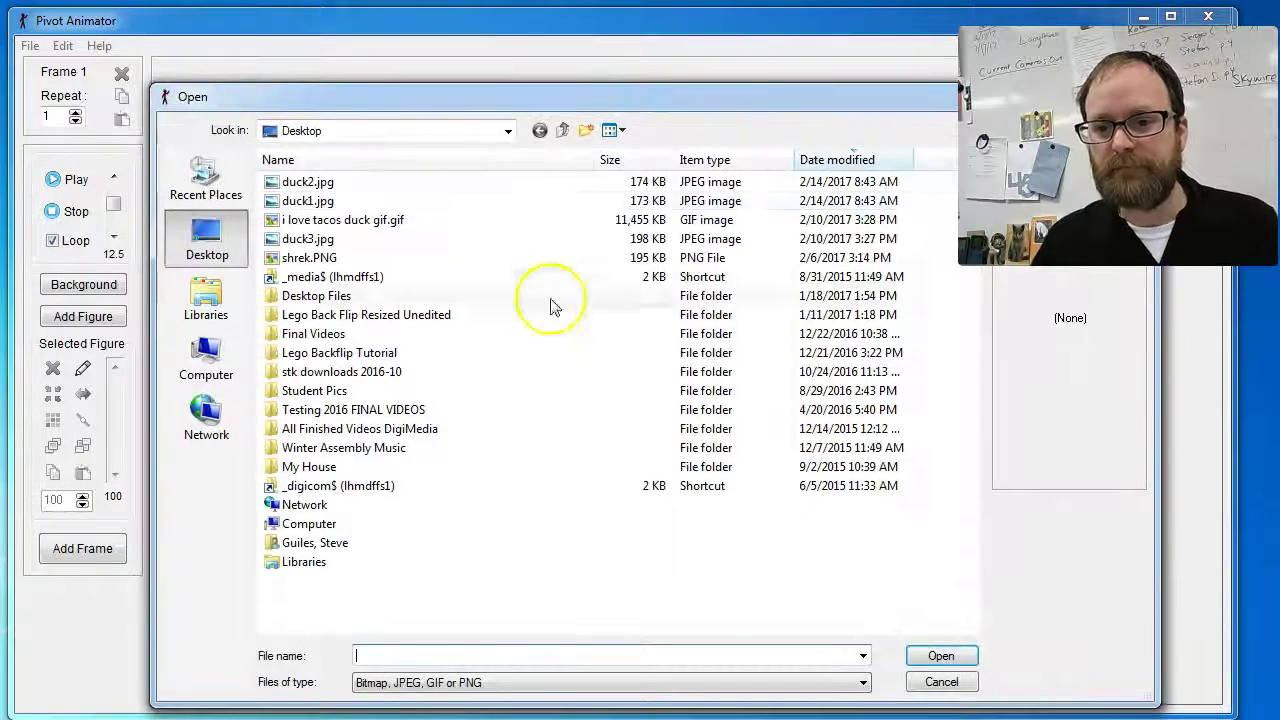
pyautogui.click(315, 201)
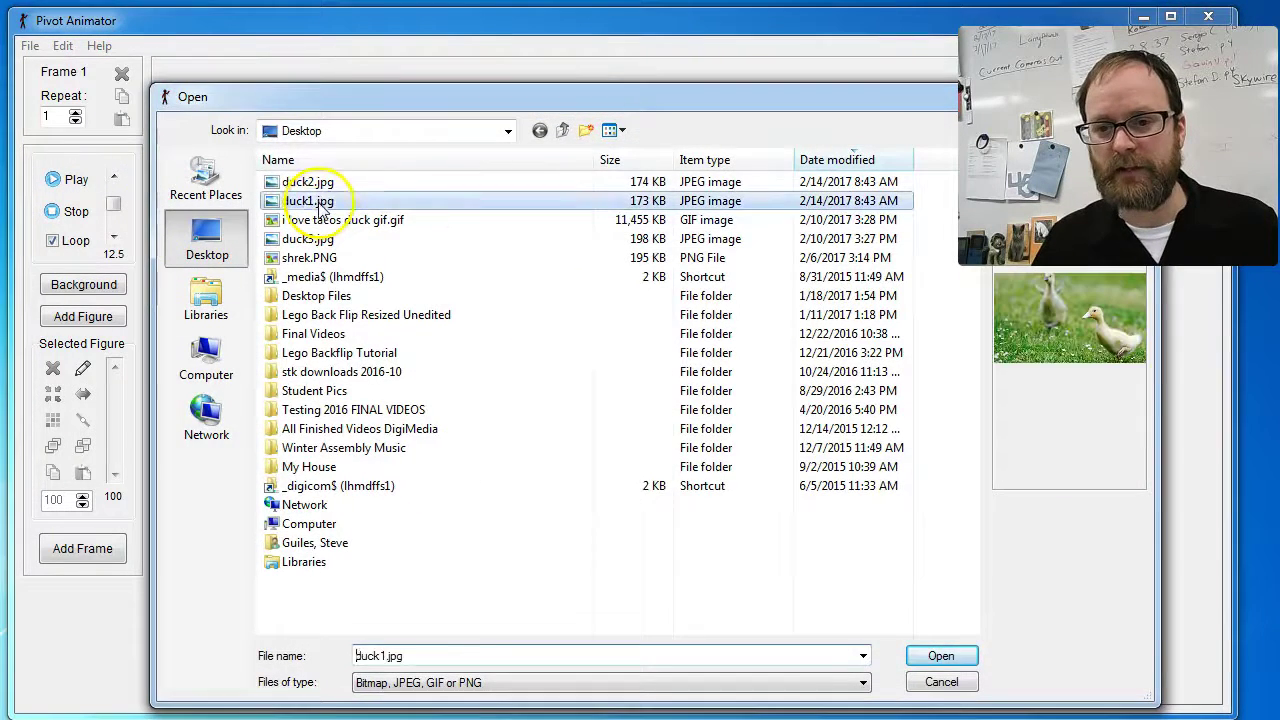
pyautogui.click(941, 656)
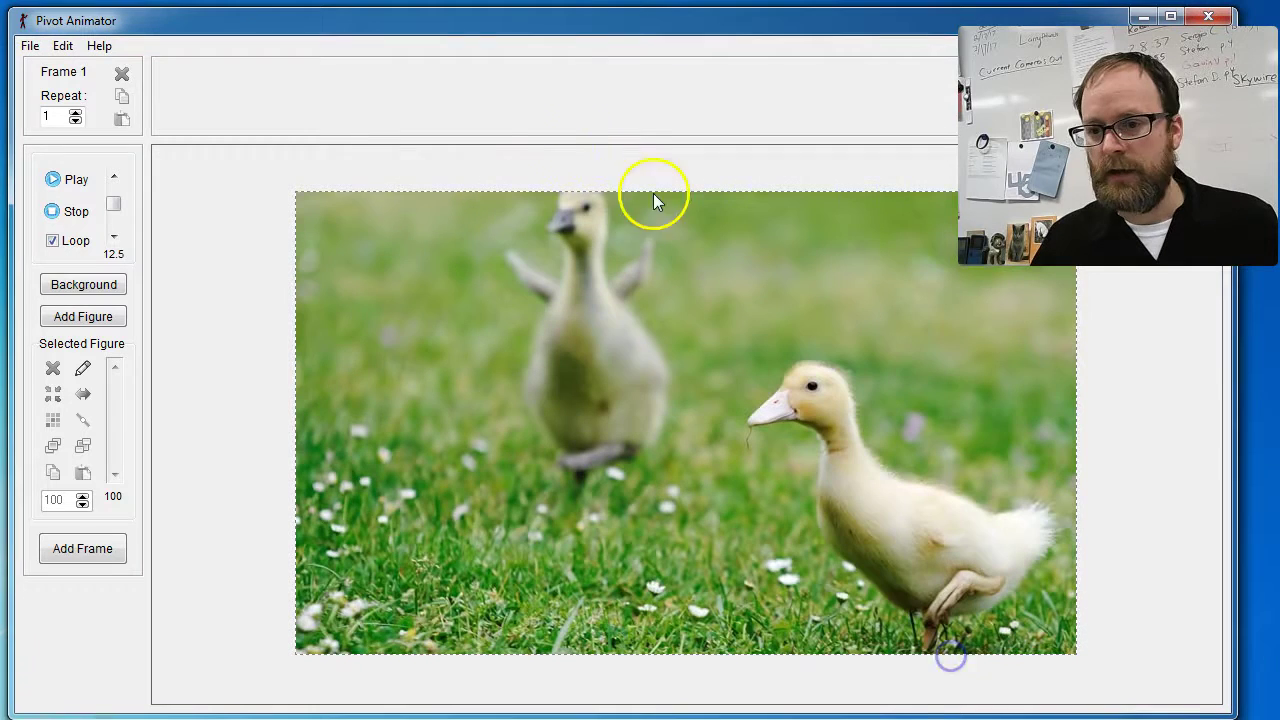
# Add nine frames of the duck1.jpg background to the animation.
pyautogui.click(83, 549)
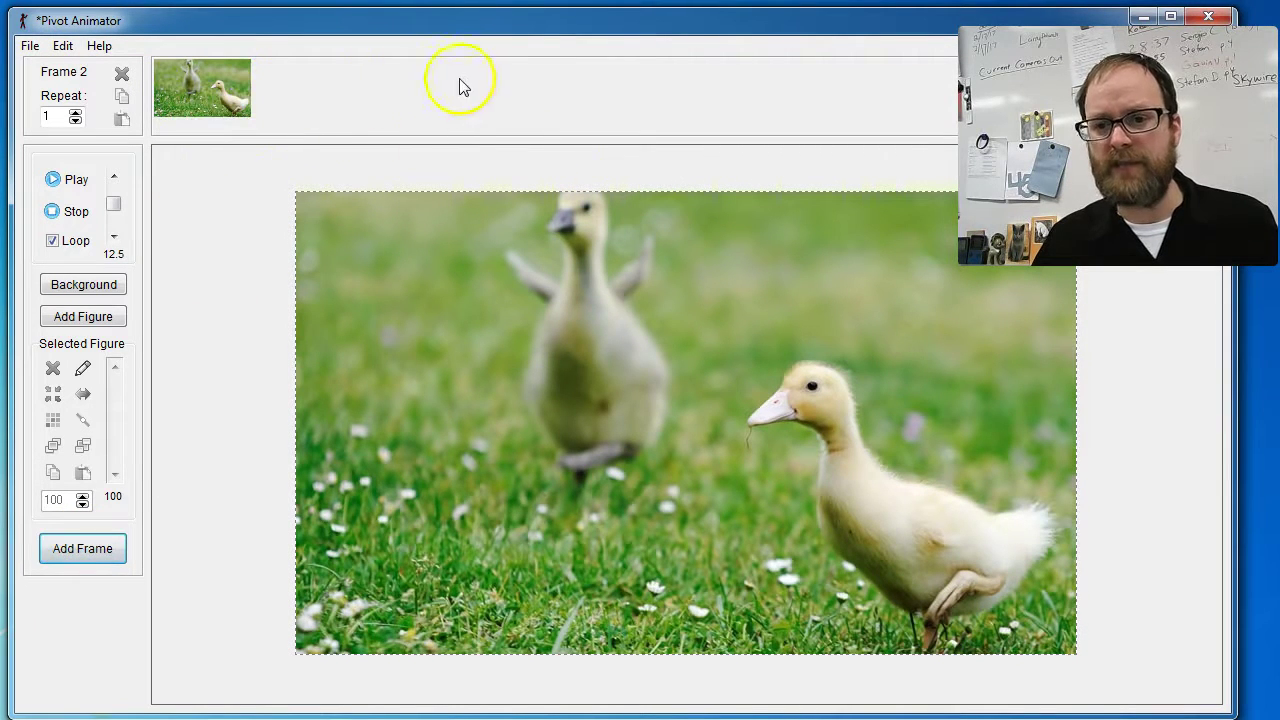
pyautogui.click(72, 549)
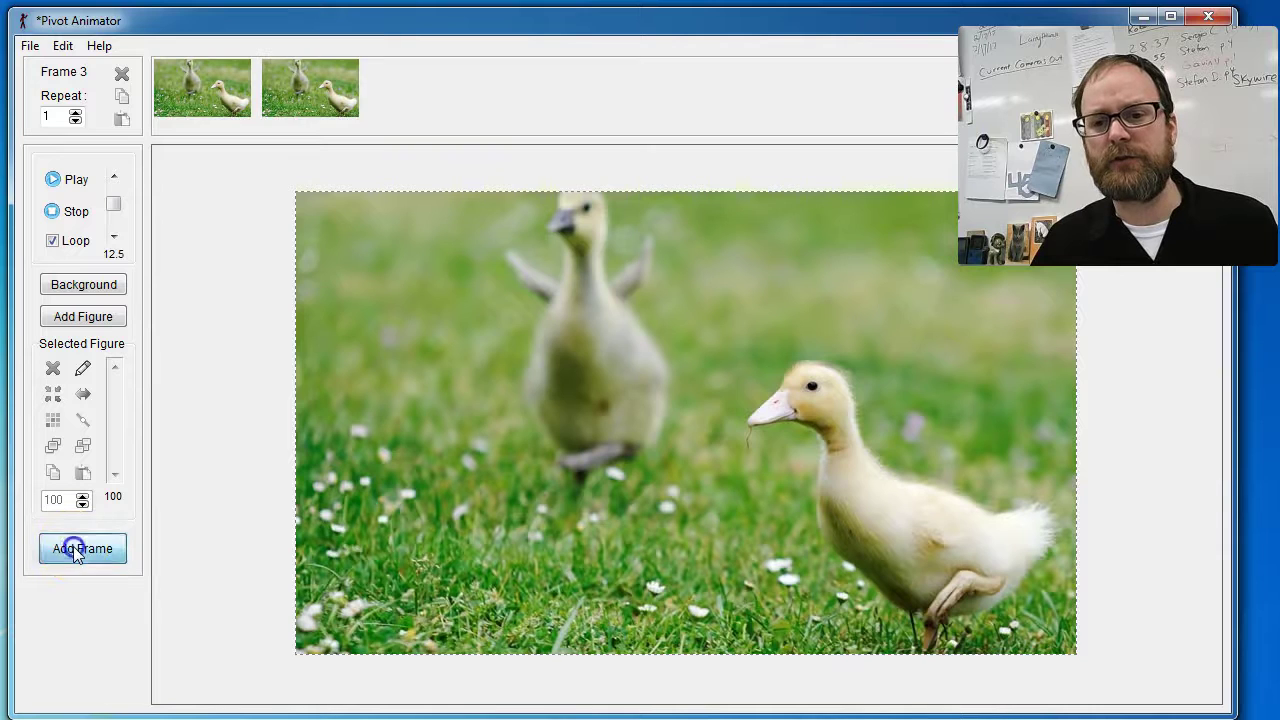
pyautogui.click(76, 553)
pyautogui.click(78, 552)
pyautogui.click(80, 552)
pyautogui.click(80, 552)
pyautogui.click(80, 552)
pyautogui.click(82, 552)
pyautogui.click(86, 552)
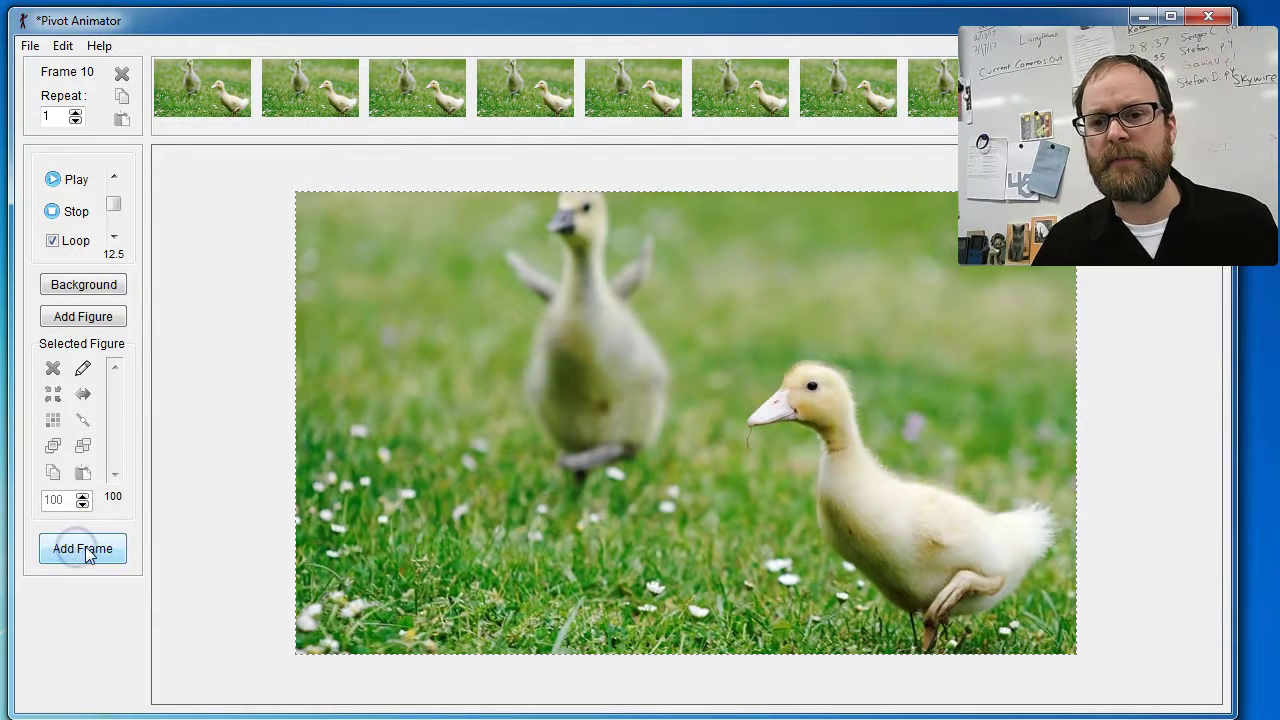
# Load duck2.jpg from the Desktop as the new background.
pyautogui.click(30, 46)
pyautogui.click(90, 170)
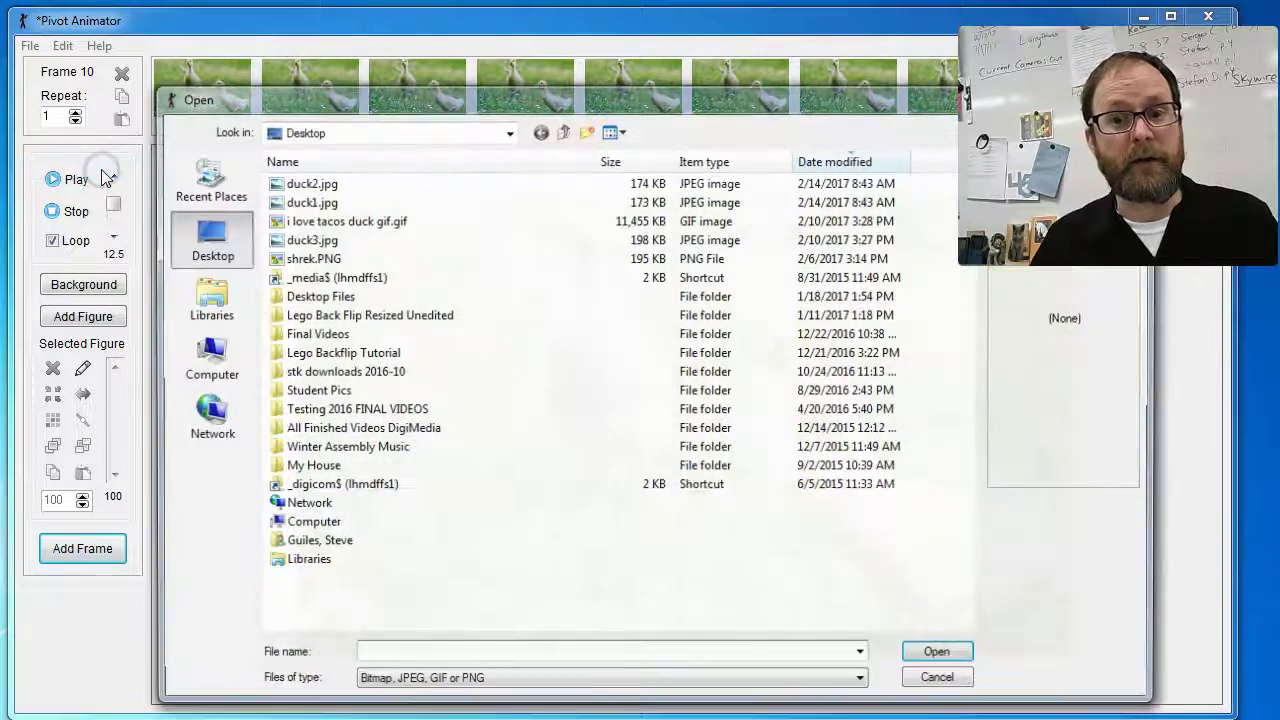
pyautogui.click(320, 181)
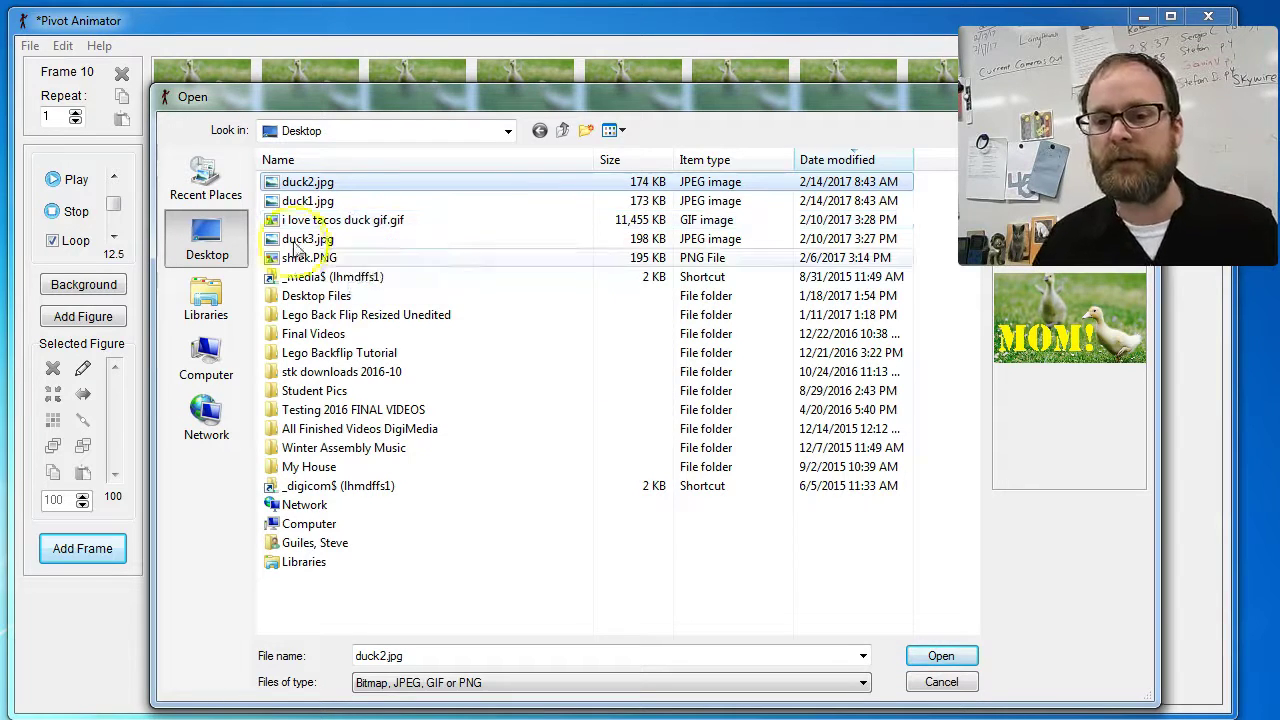
pyautogui.click(937, 656)
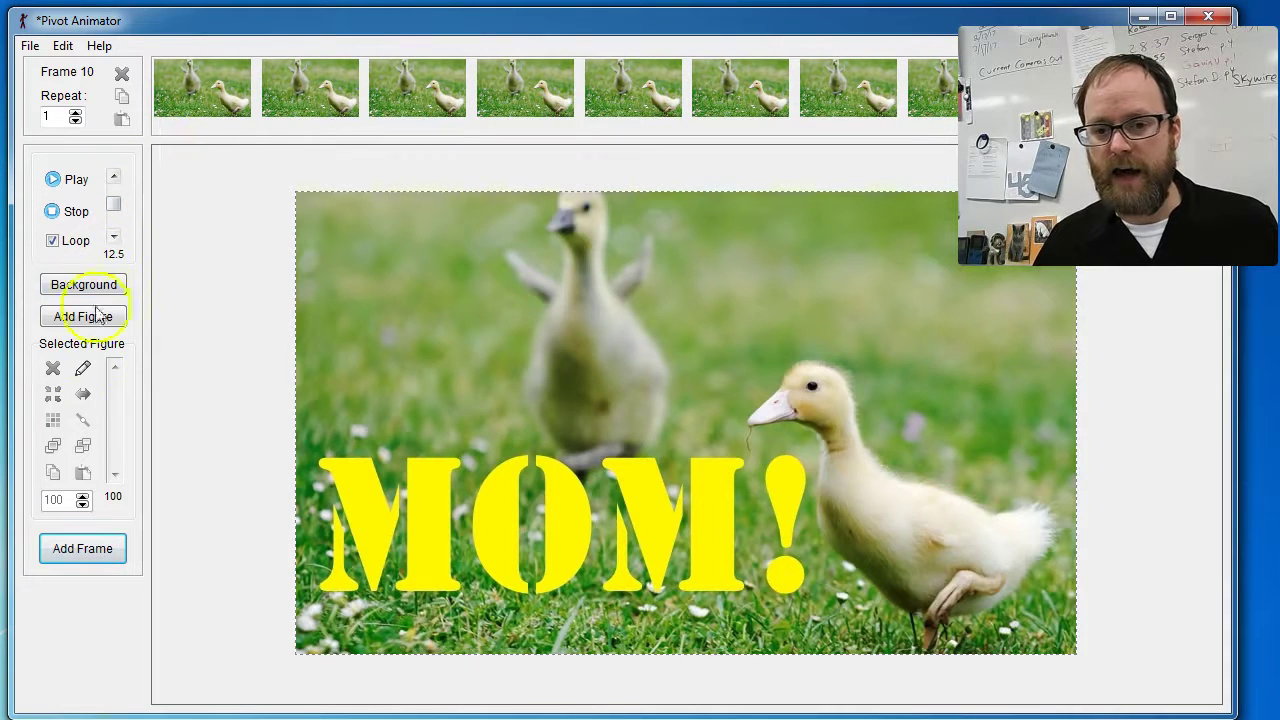
# Add eleven frames of the duck2.jpg background to the animation, and play it briefly as a preview.
pyautogui.click(85, 549)
pyautogui.click(86, 550)
pyautogui.click(88, 551)
pyautogui.click(86, 550)
pyautogui.click(86, 550)
pyautogui.click(86, 550)
pyautogui.click(86, 550)
pyautogui.click(86, 550)
pyautogui.click(86, 550)
pyautogui.click(86, 550)
pyautogui.click(86, 550)
pyautogui.click(71, 188)
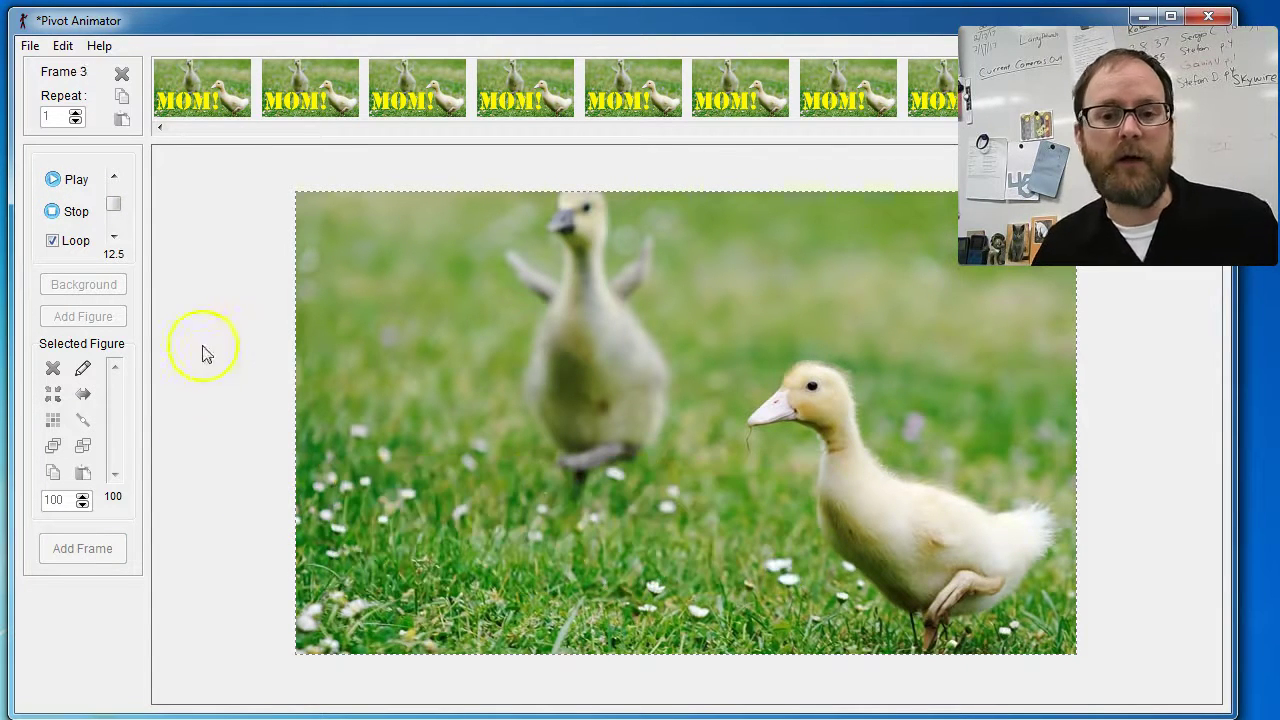
pyautogui.click(76, 211)
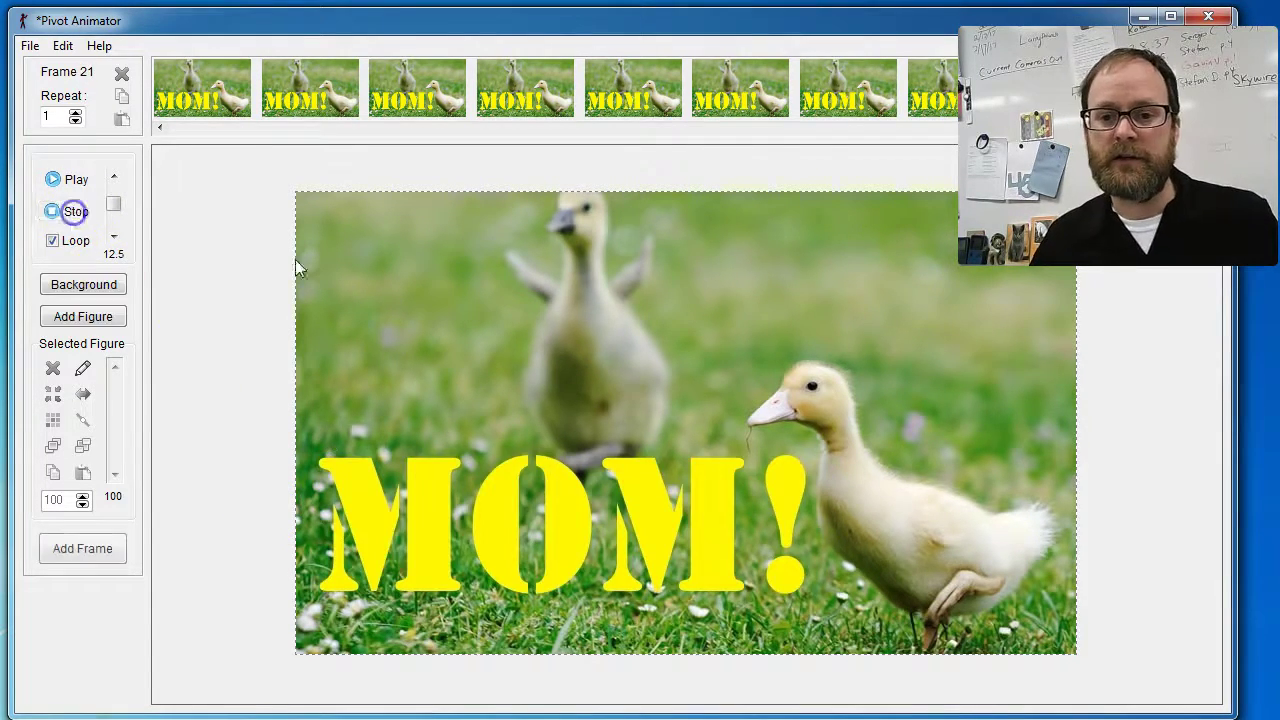
# Export the animation to the Desktop in GIF format under the file name Talking Duck Meme.
pyautogui.click(30, 45)
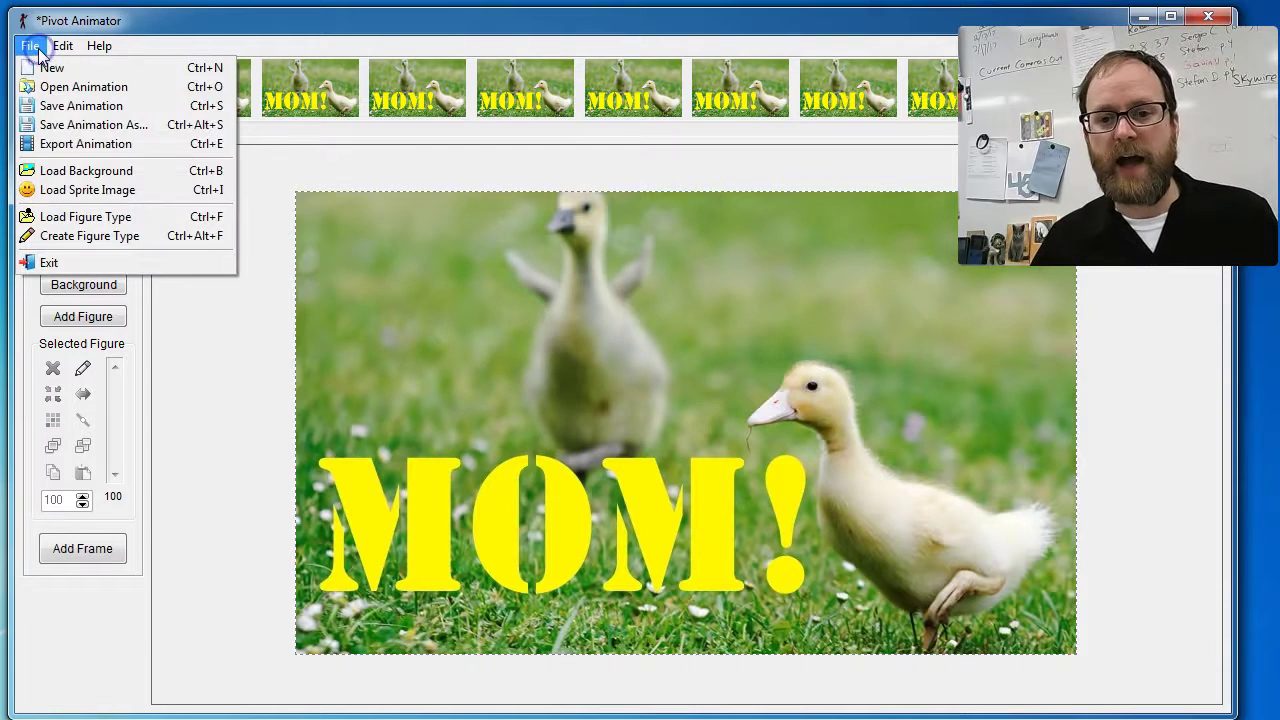
pyautogui.click(99, 143)
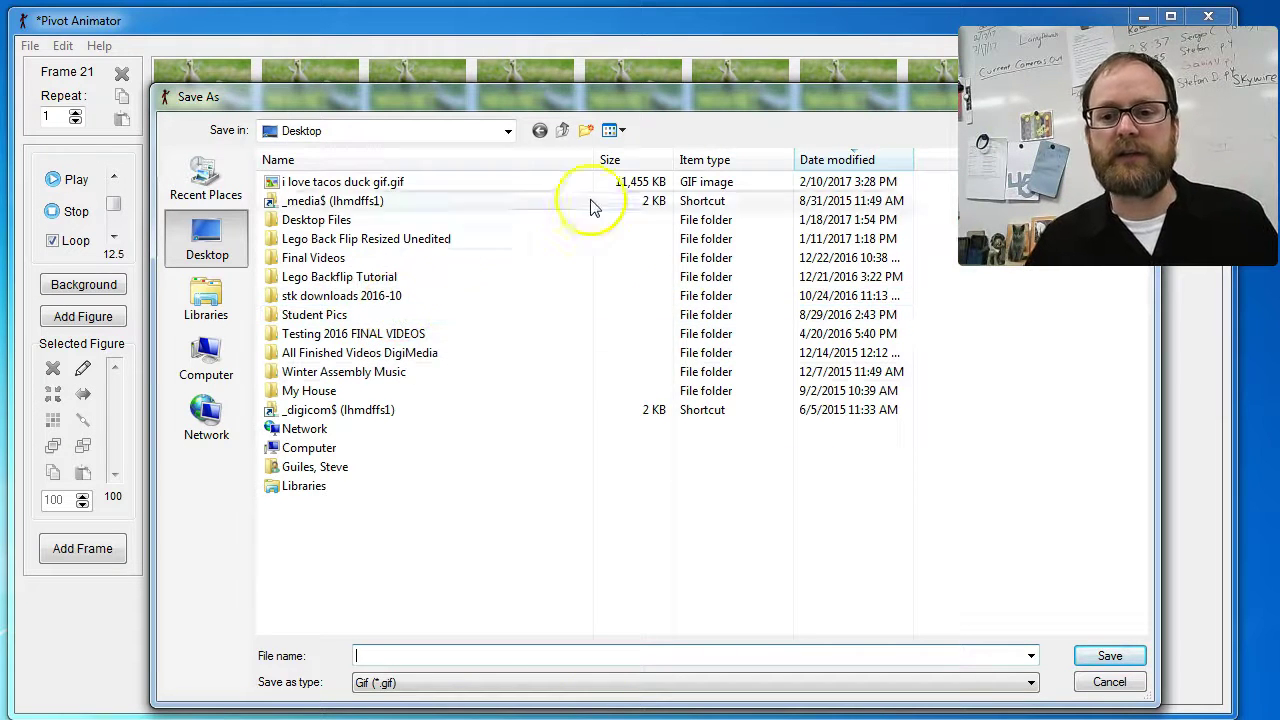
pyautogui.click(390, 684)
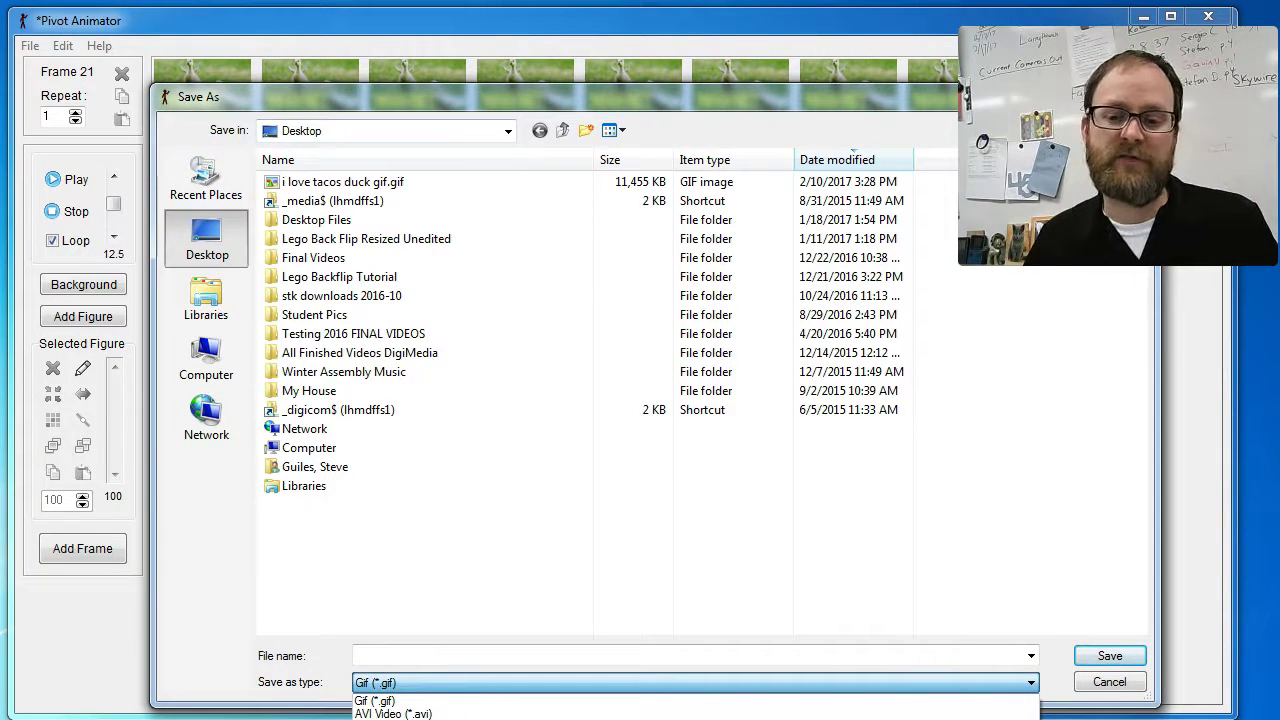
pyautogui.click(371, 690)
pyautogui.click(387, 655)
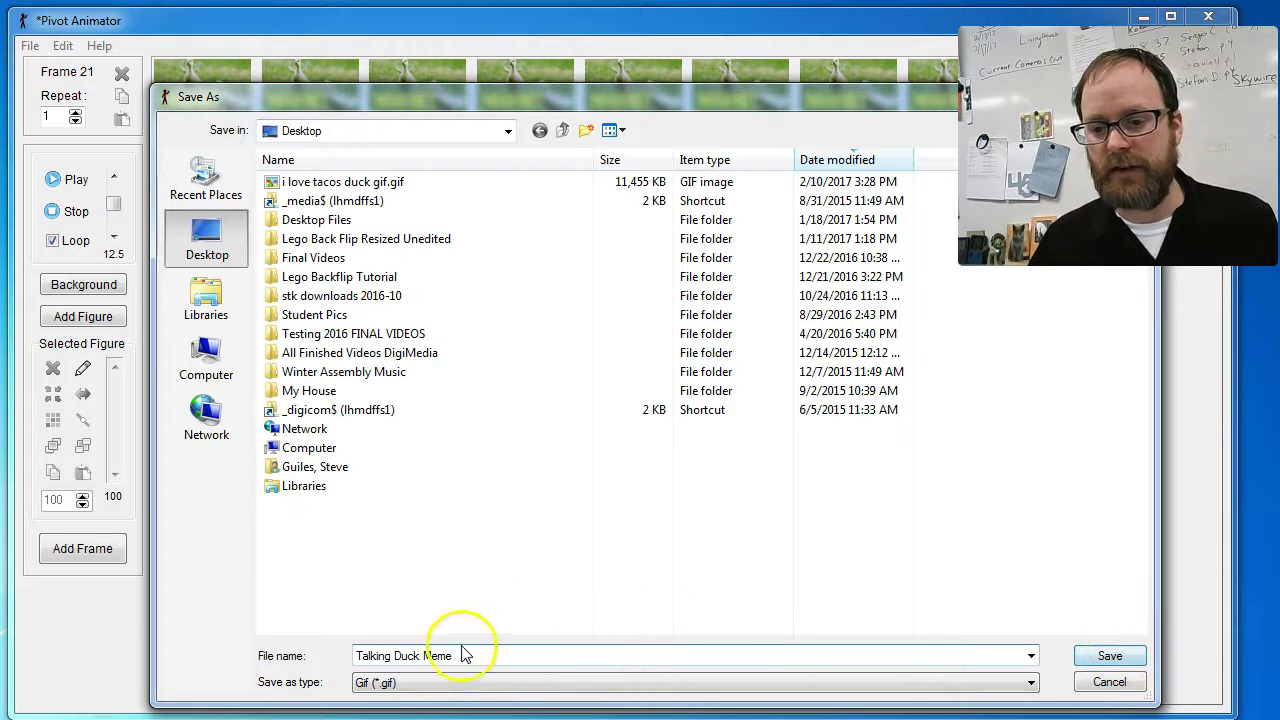
pyautogui.click(1110, 656)
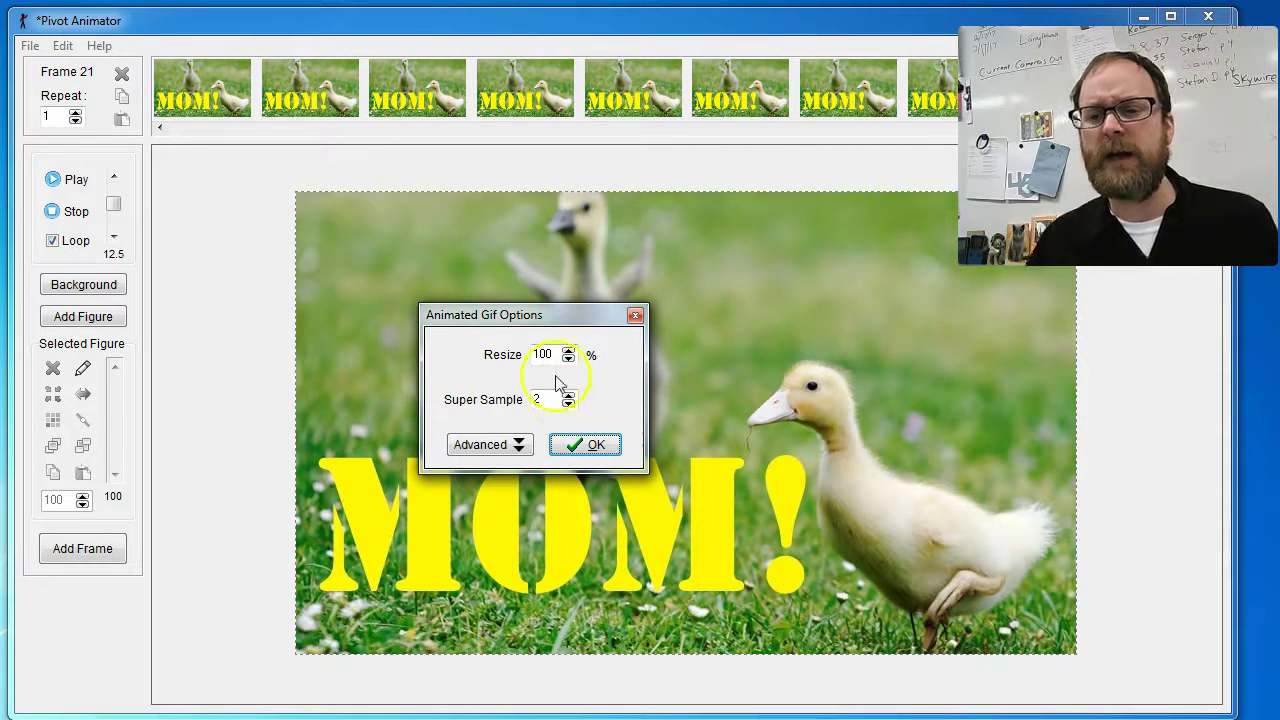
# Review the advanced GIF options, keep Quantize Optimal colour reduction, 100% resize and super sample 2, and generate the animated GIF.
pyautogui.click(513, 449)
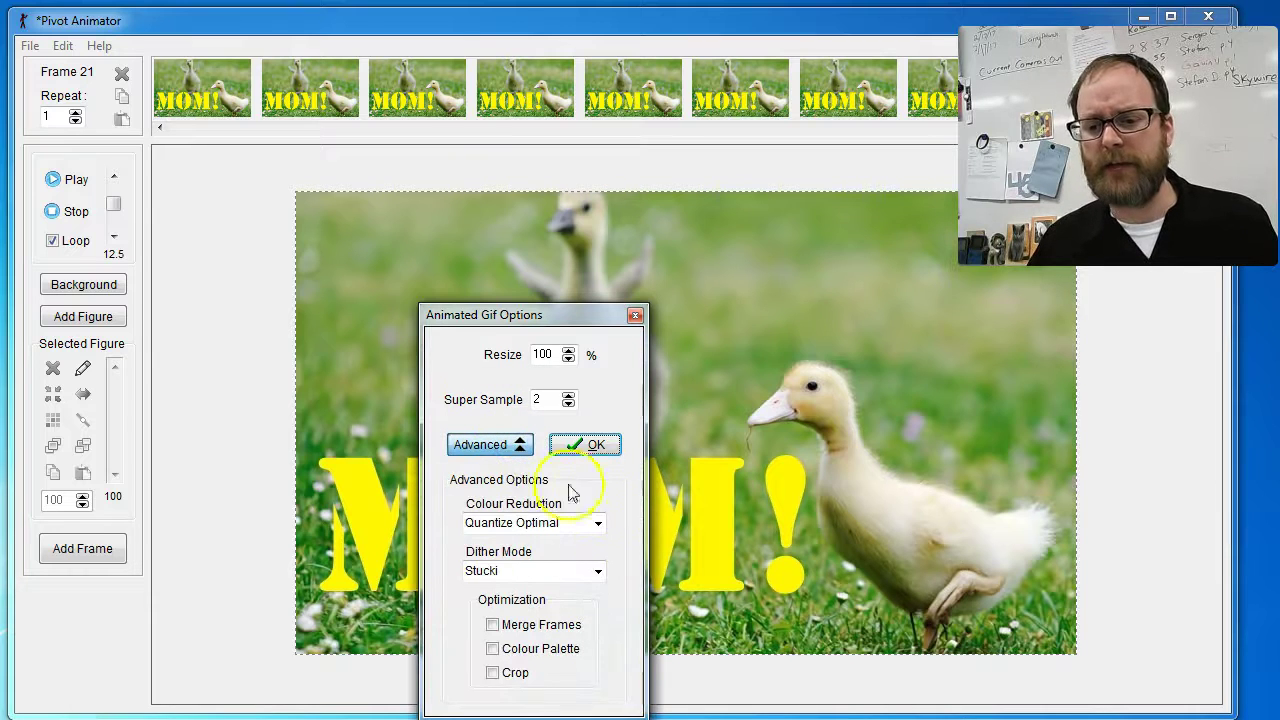
pyautogui.click(597, 524)
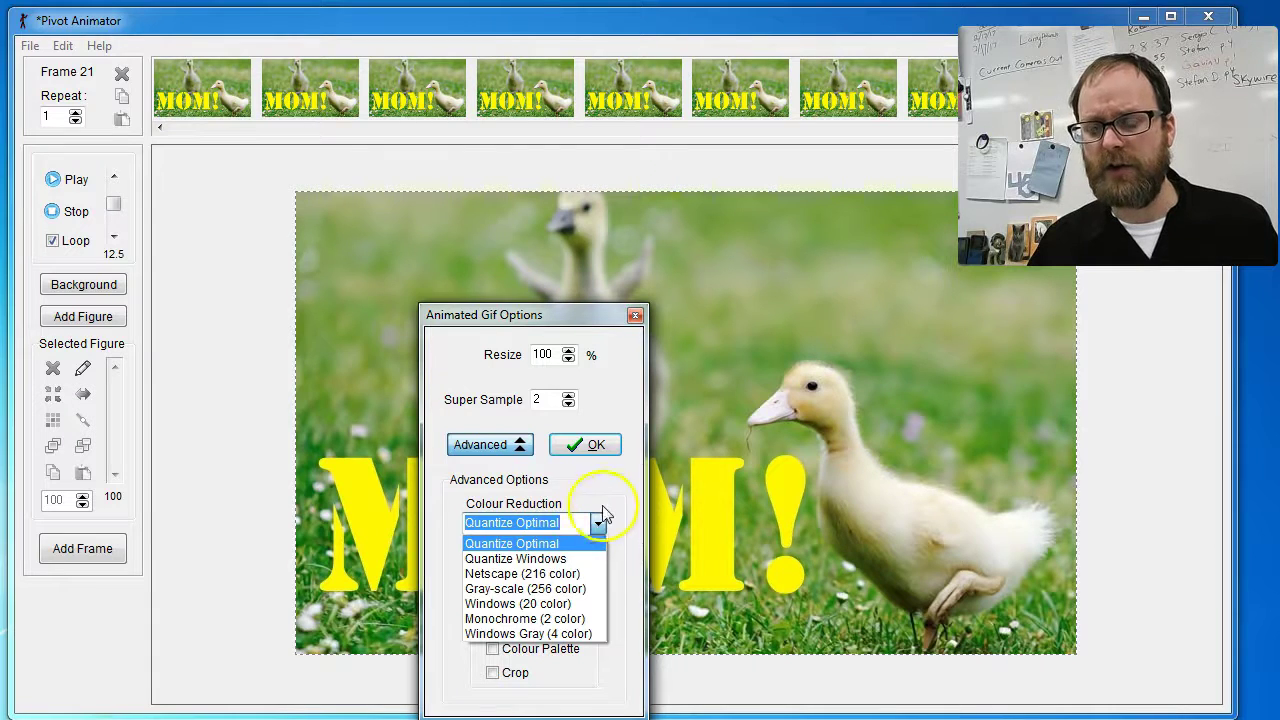
pyautogui.click(594, 494)
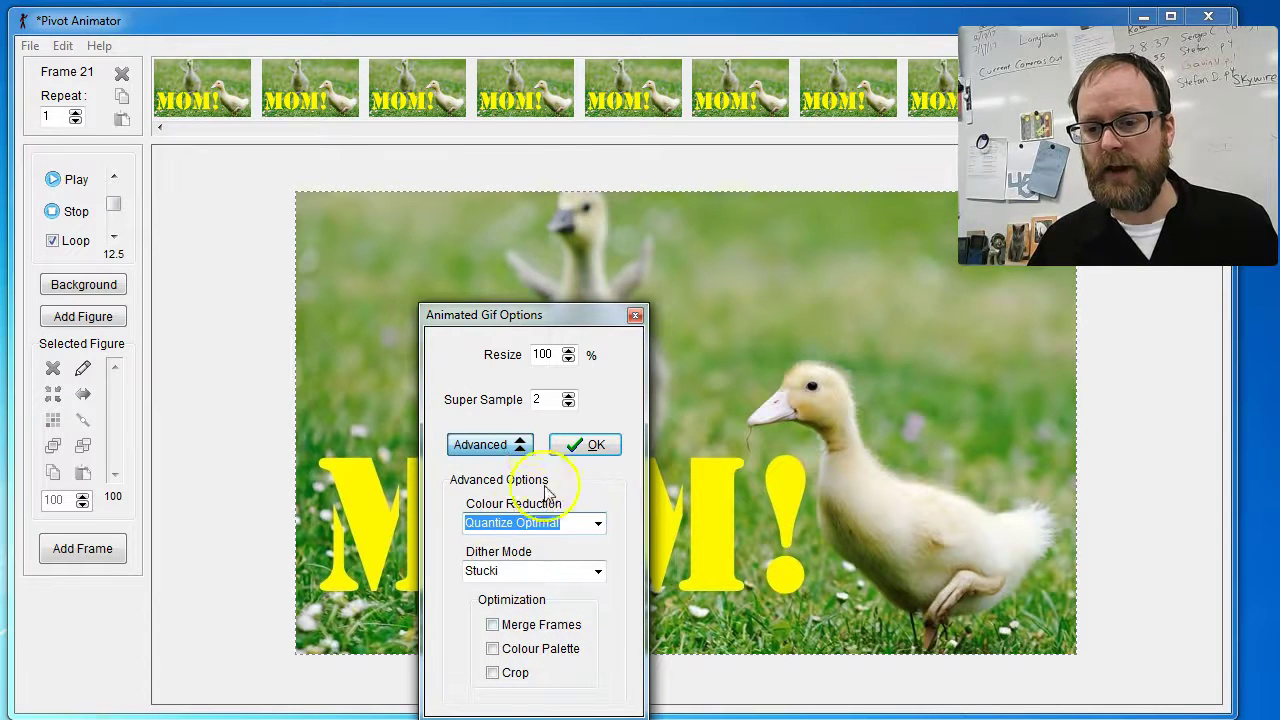
pyautogui.click(522, 444)
pyautogui.click(588, 446)
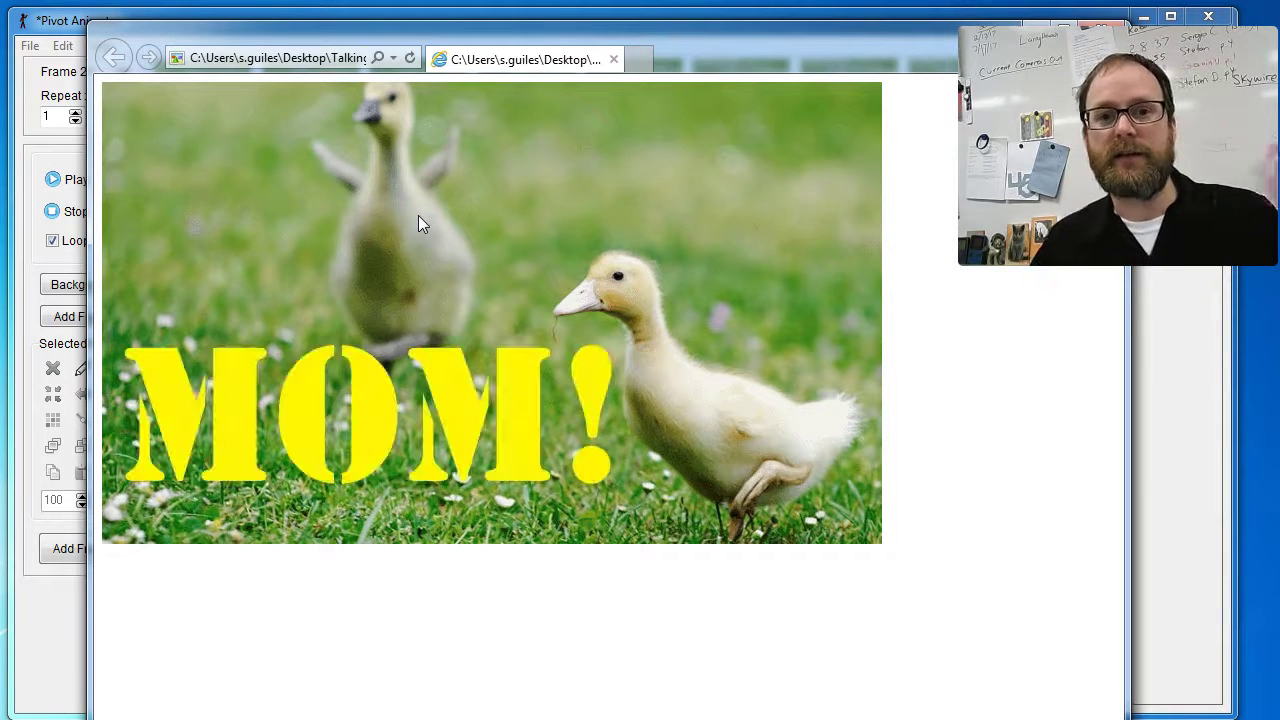
pyautogui.click(457, 284)
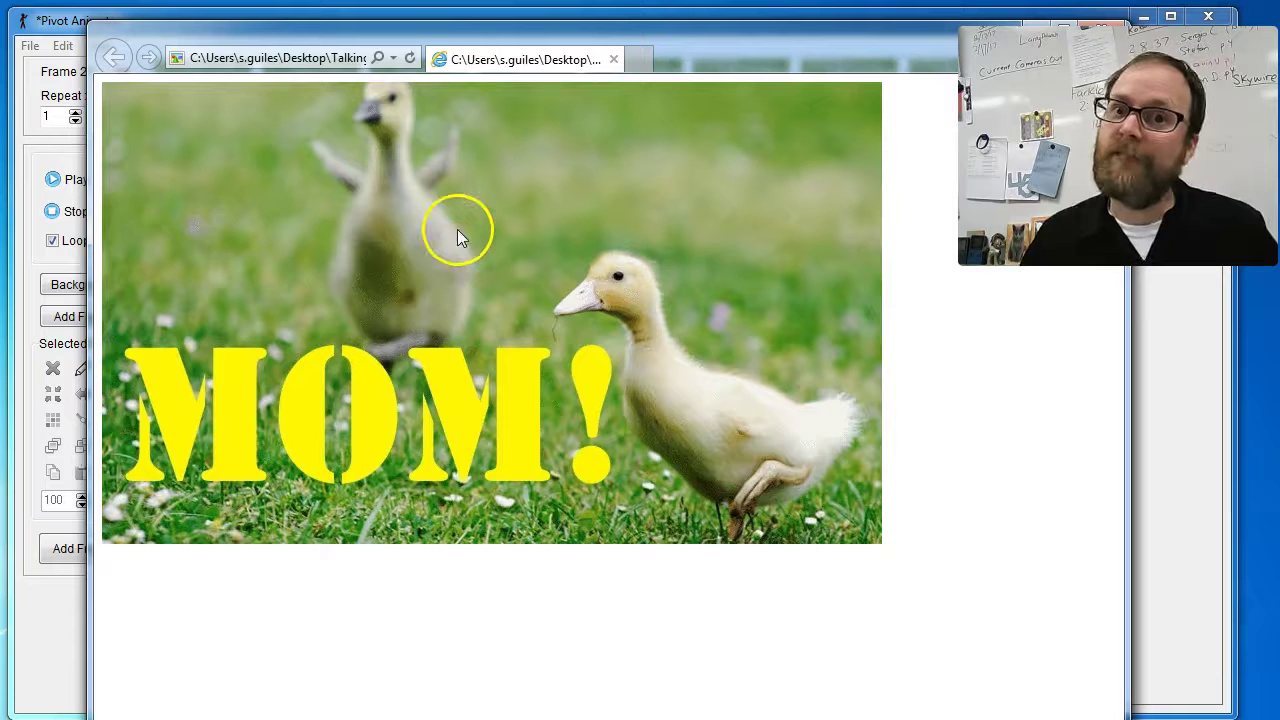